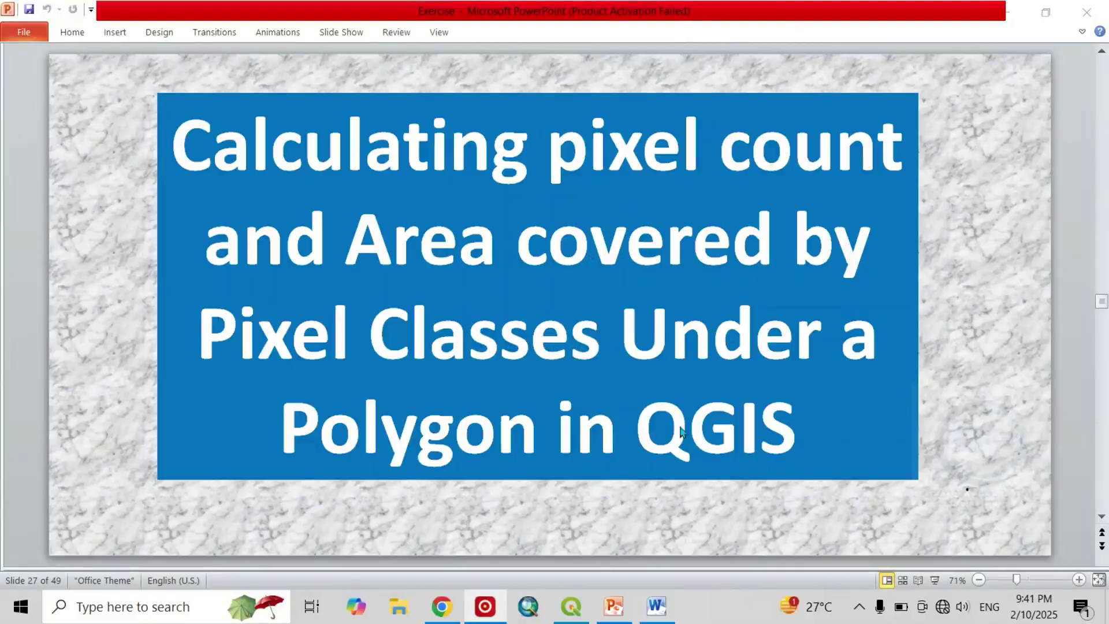
- Review the pixel size and the land cover class table in the Word document, and switch to QGIS
key("alt+Tab")
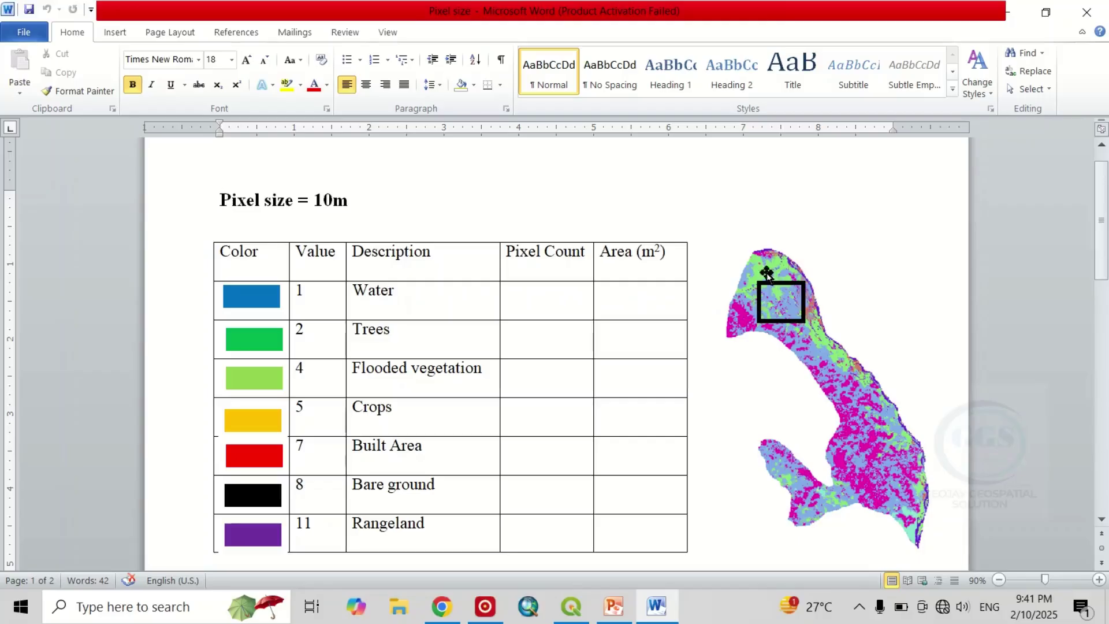
left_click(553, 303)
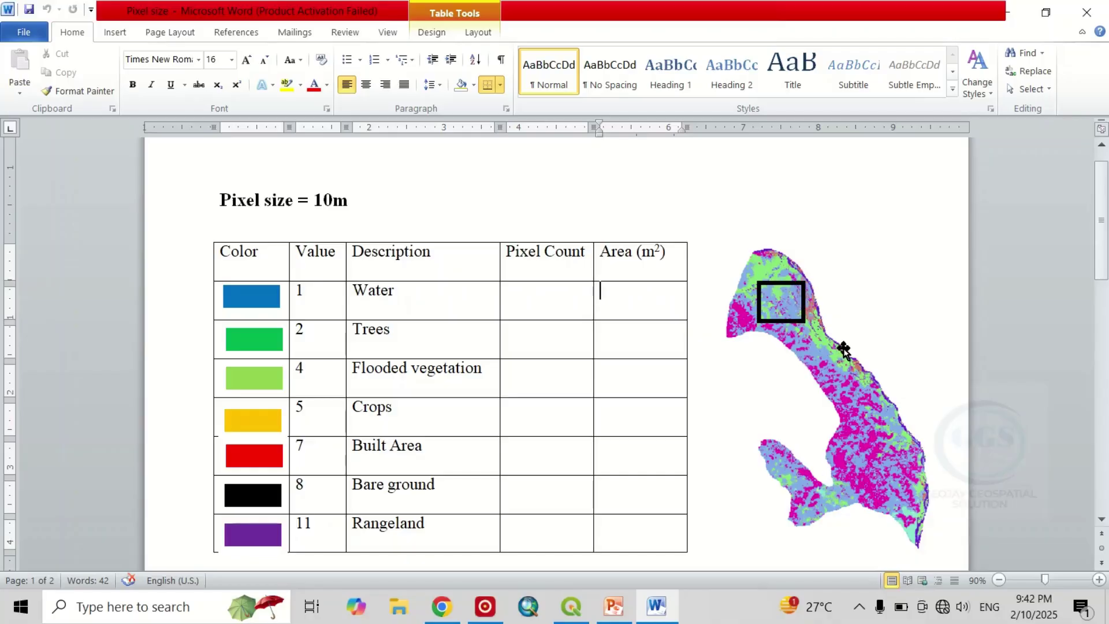
left_click(1006, 11)
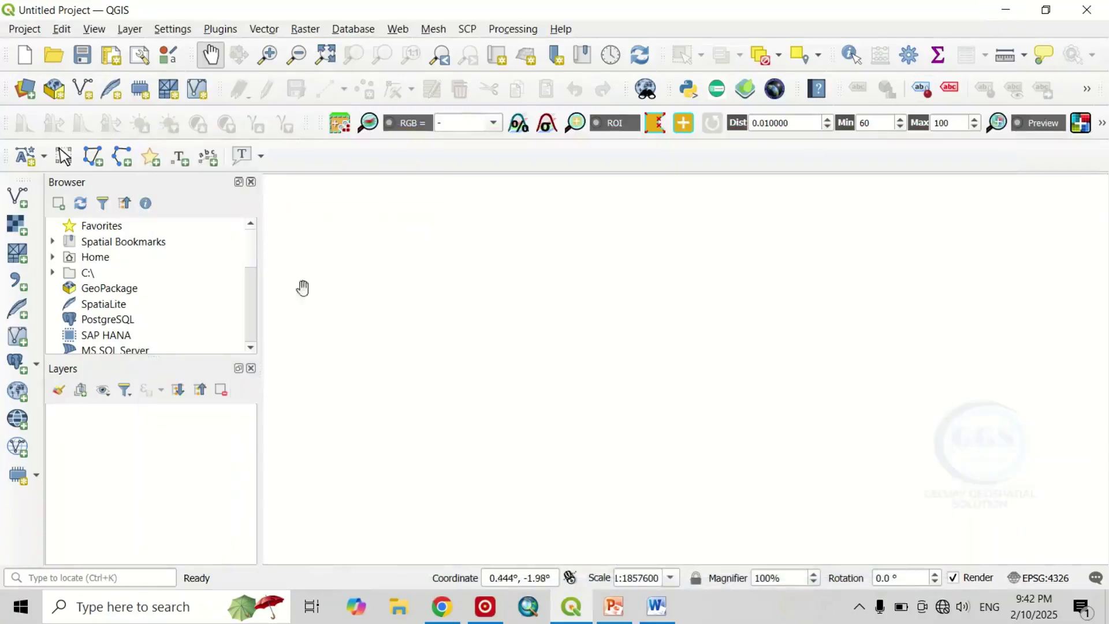
- Add the raster file 2024_LULC.tif to the project as a raster layer
left_click(14, 227)
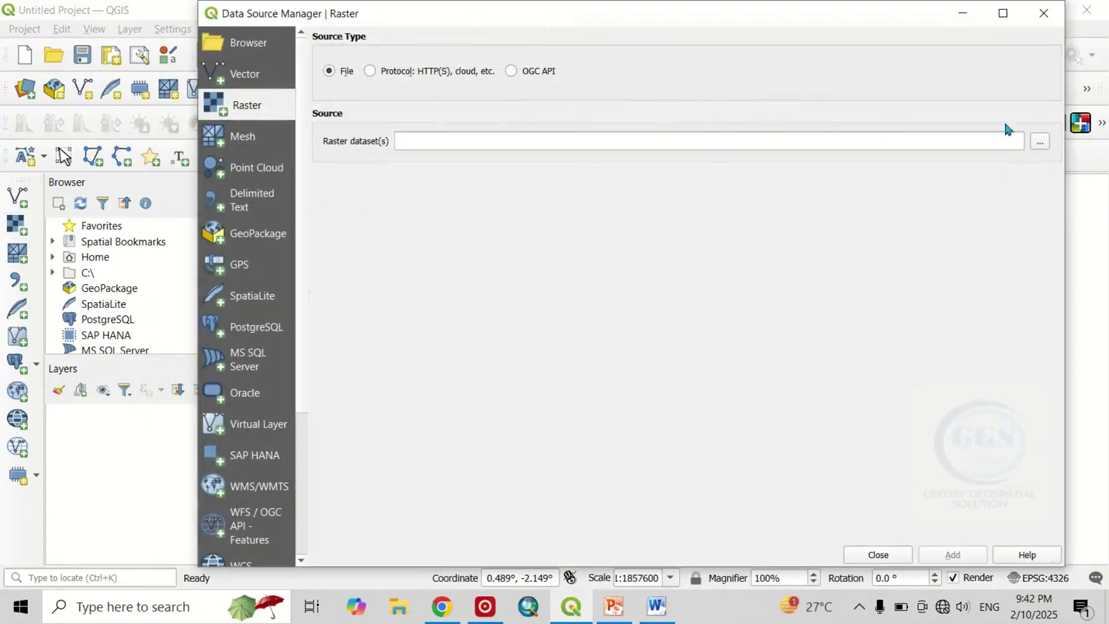
left_click(1041, 145)
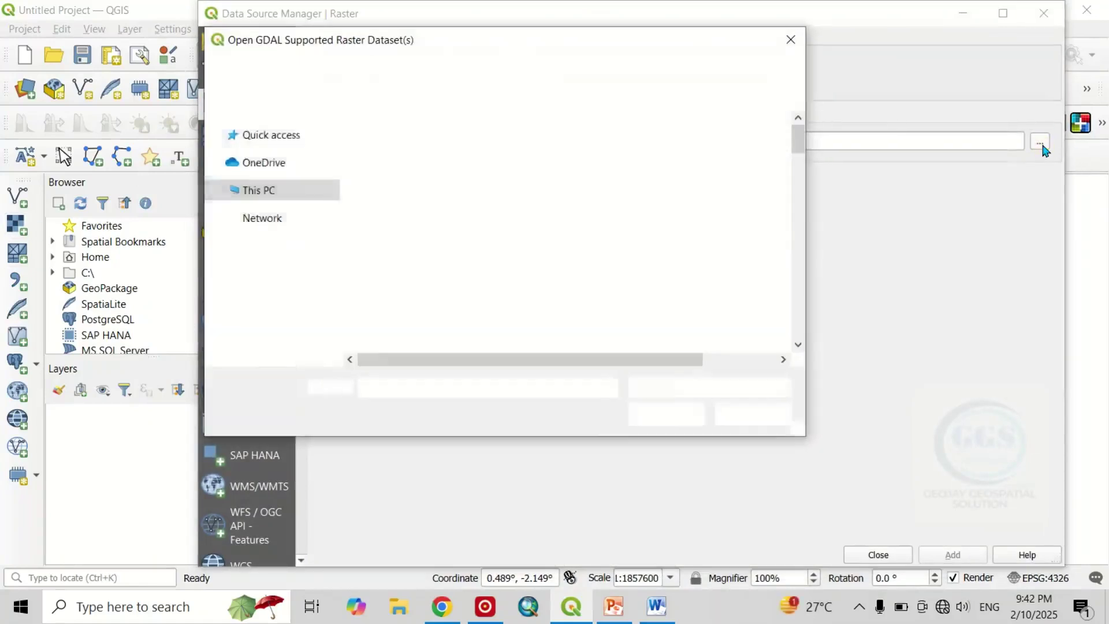
scroll(469, 268, "down", 8)
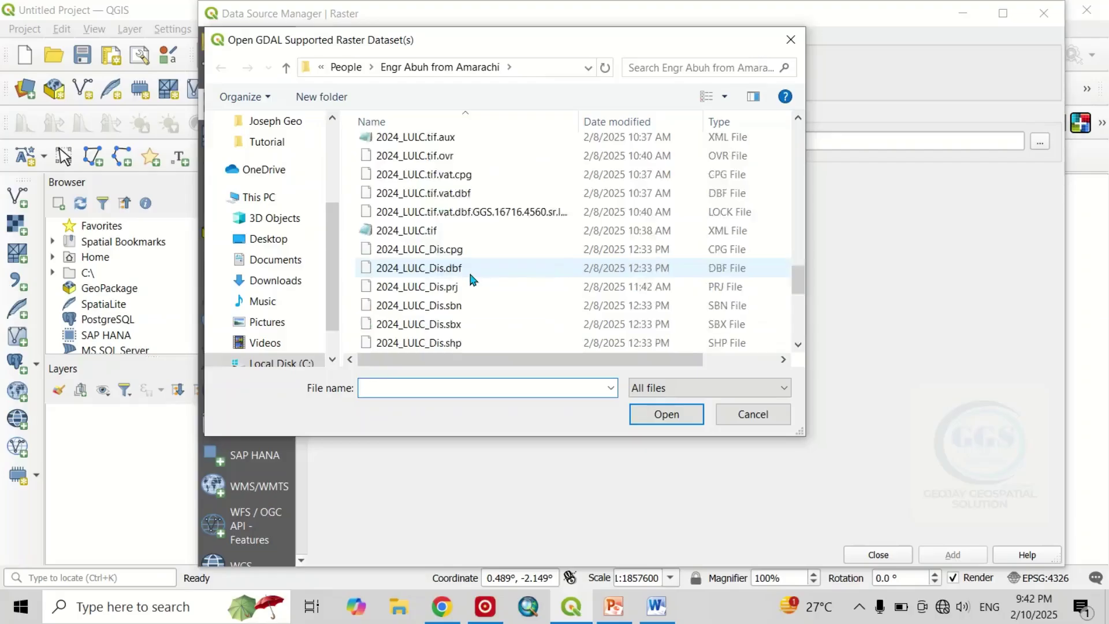
scroll(469, 271, "down", 5)
scroll(470, 283, "up", 4)
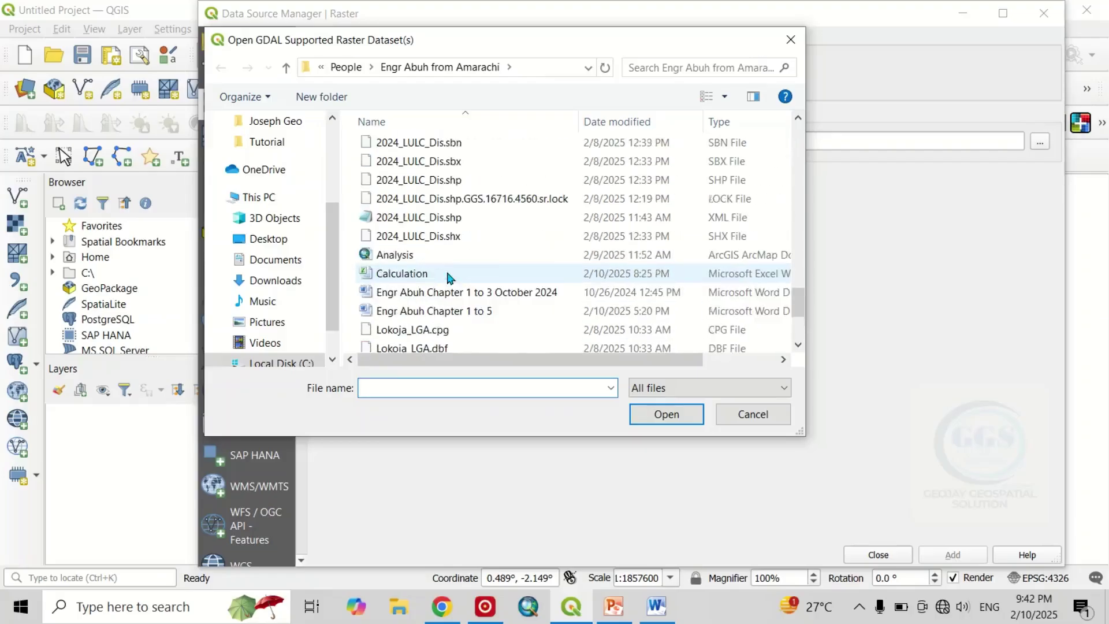
scroll(444, 250, "up", 5)
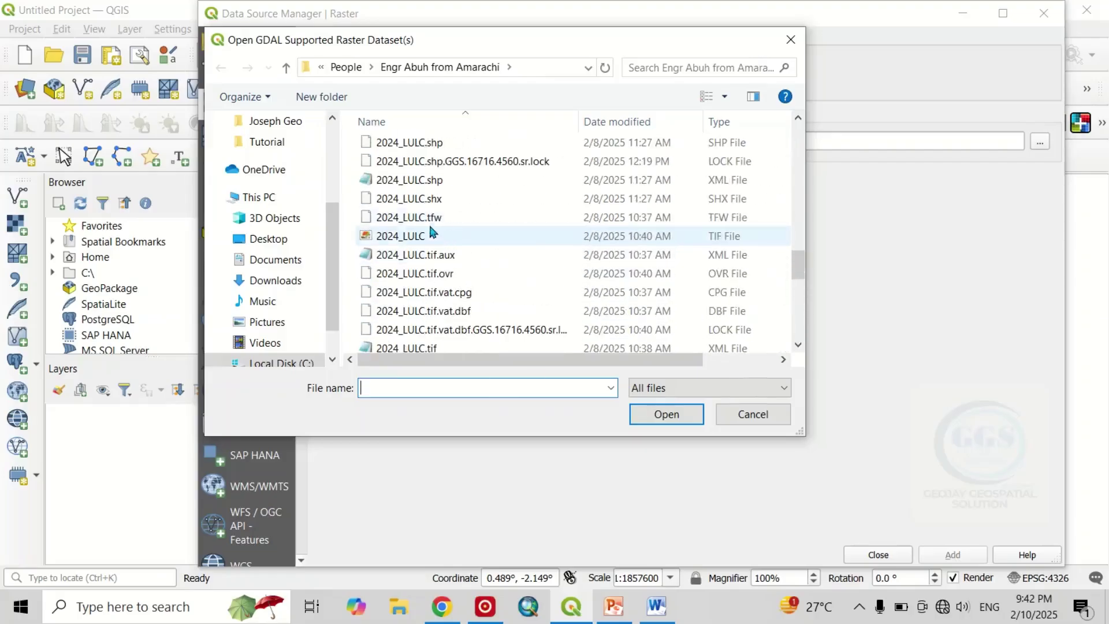
left_click(407, 236)
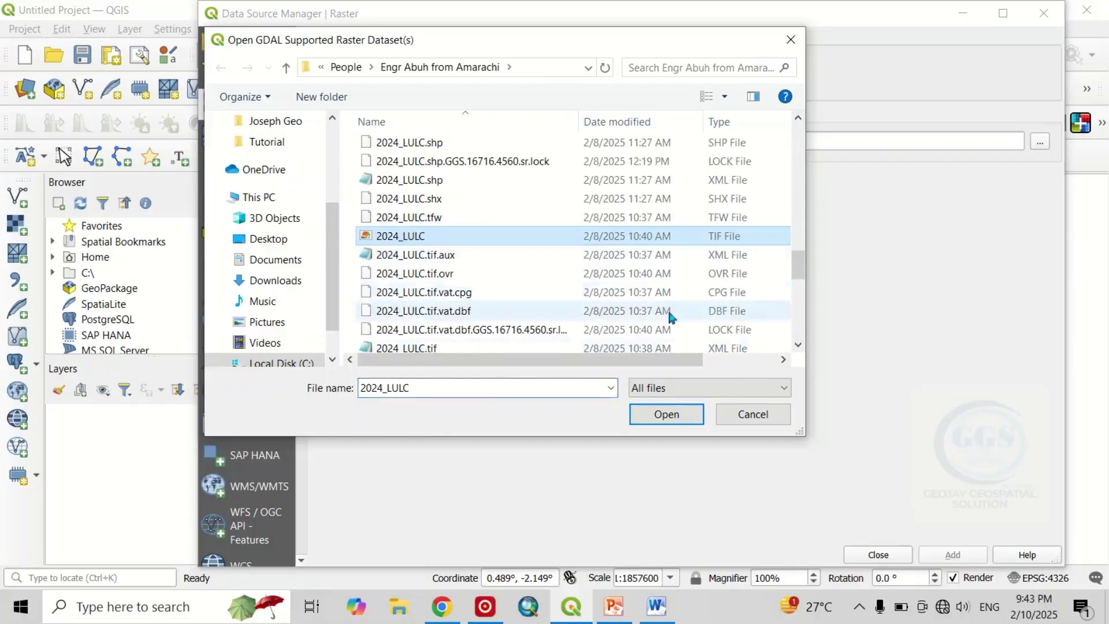
left_click(666, 415)
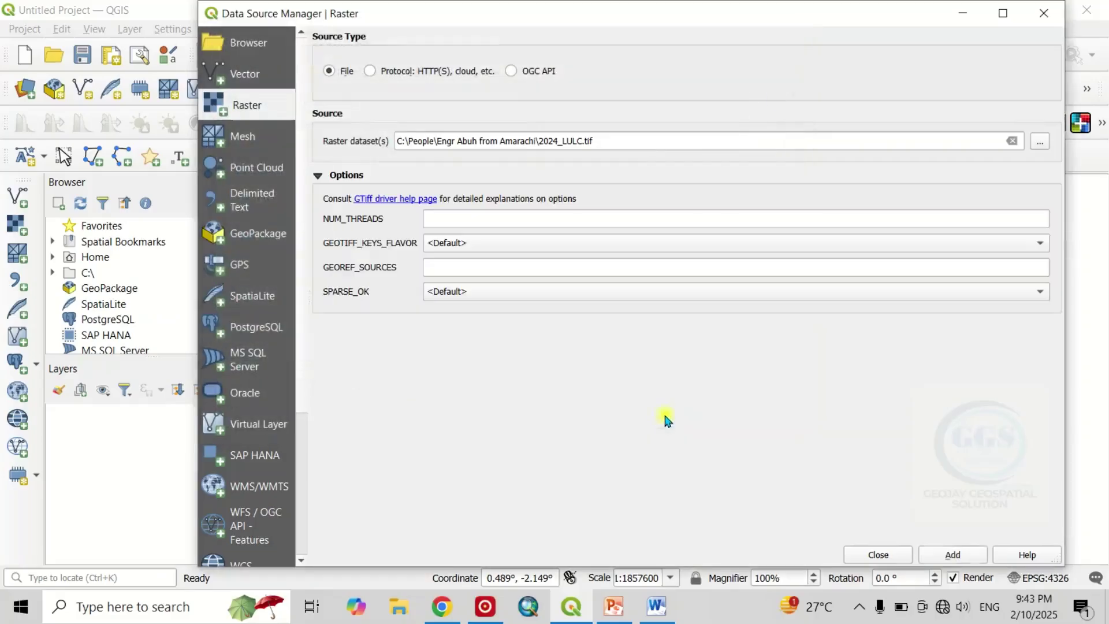
left_click(953, 556)
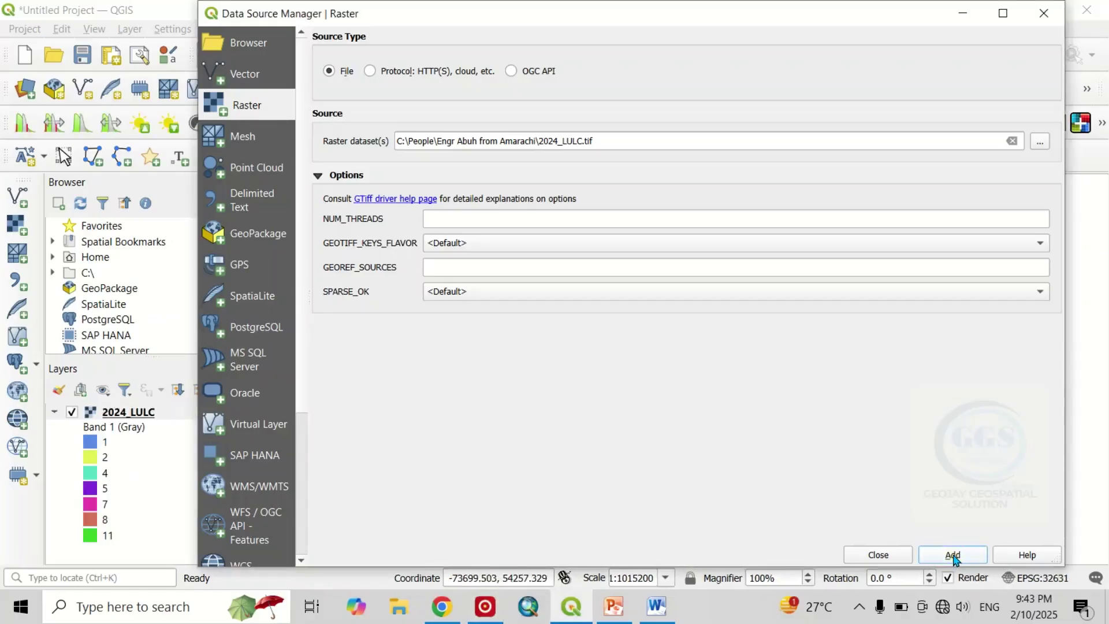
left_click(881, 554)
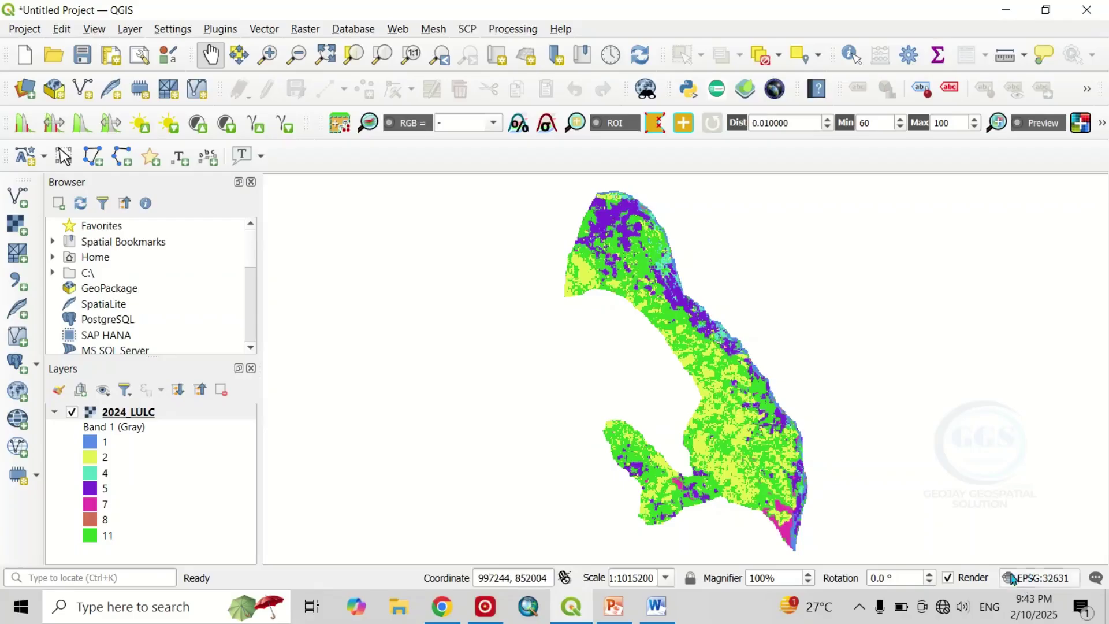
- Check the kilometre-to-degree conversion on the second page of the Word document and return to QGIS
left_click(657, 607)
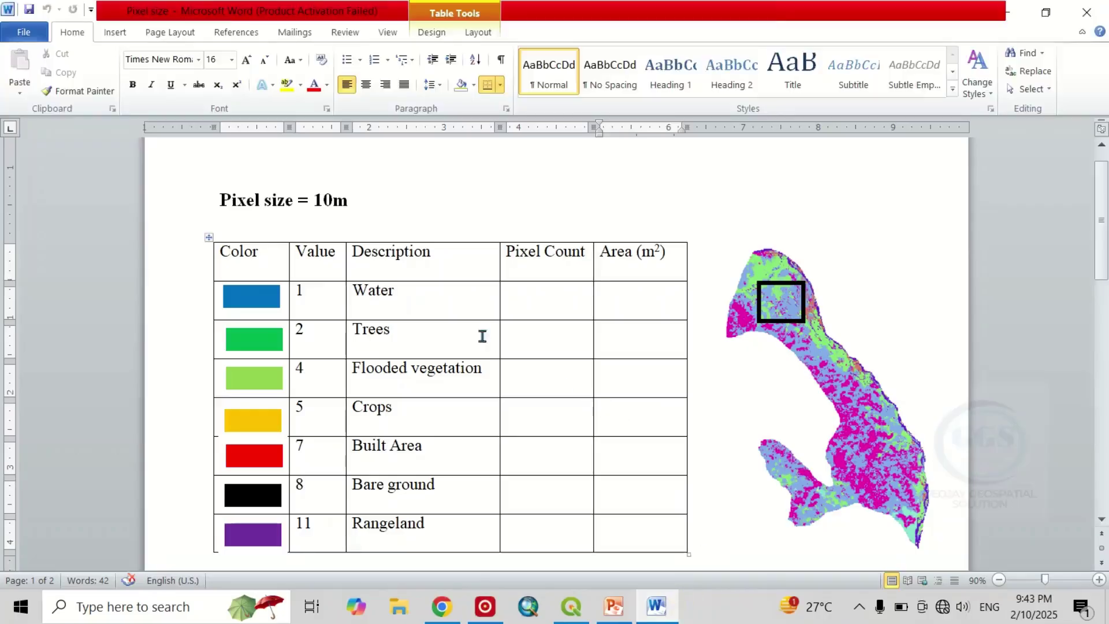
scroll(474, 325, "down", 8)
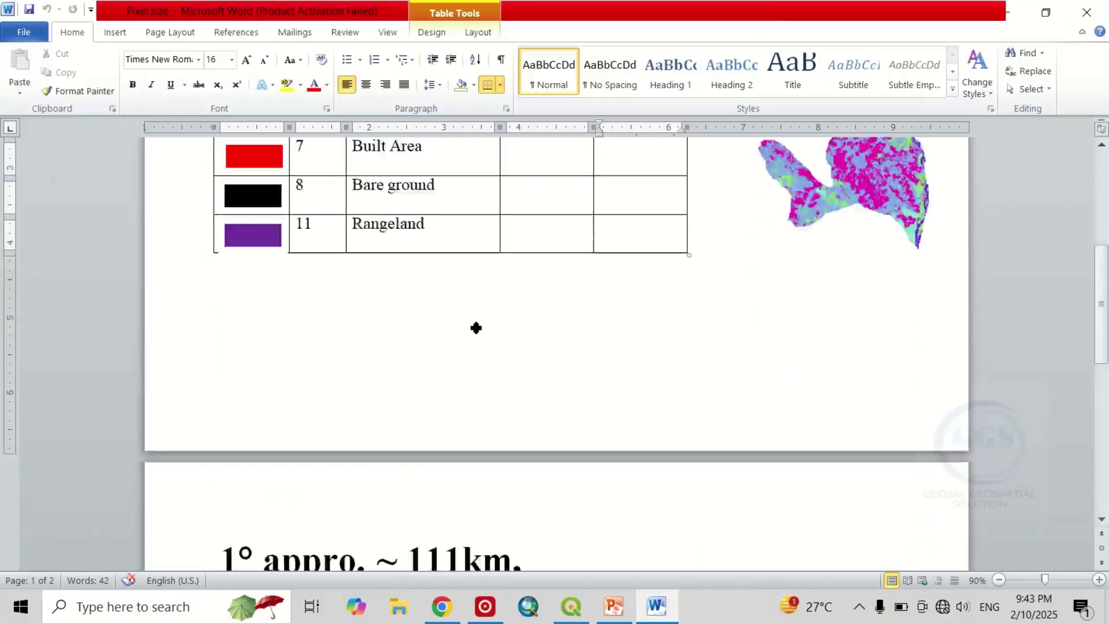
scroll(476, 327, "down", 6)
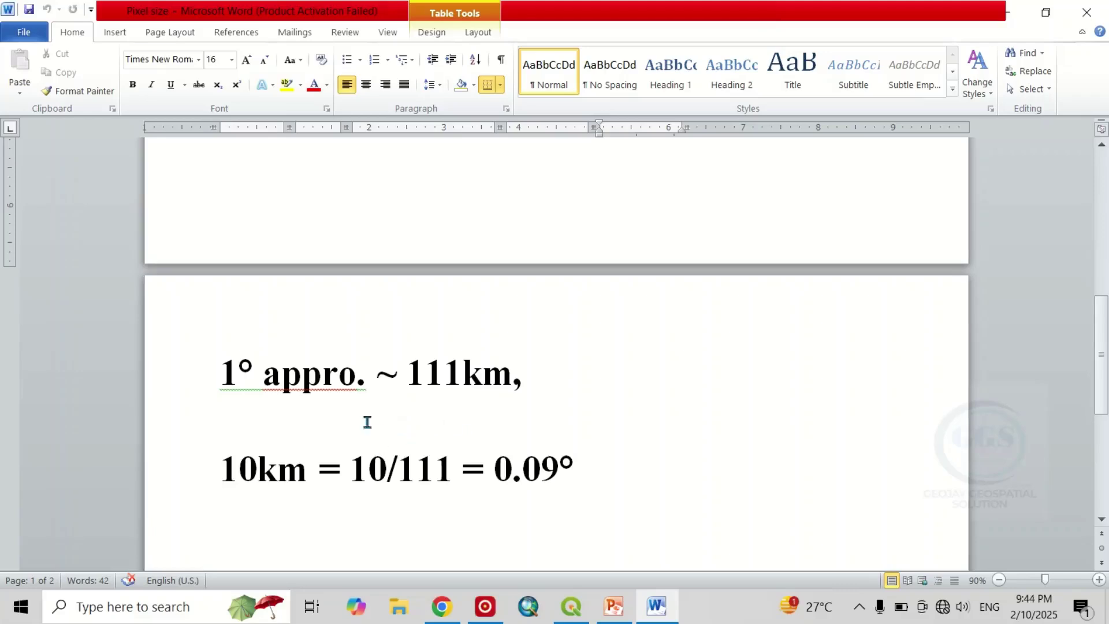
left_click(1014, 10)
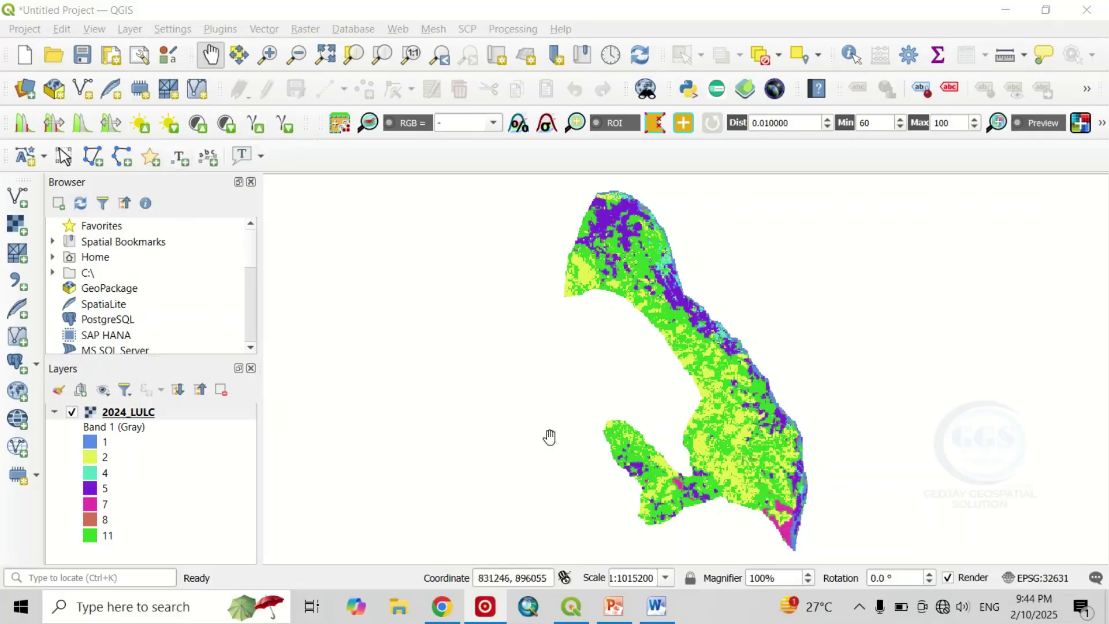
- Create a temporary scratch layer named Point with Point geometry in EPSG:4326 - WGS 84
left_click(144, 94)
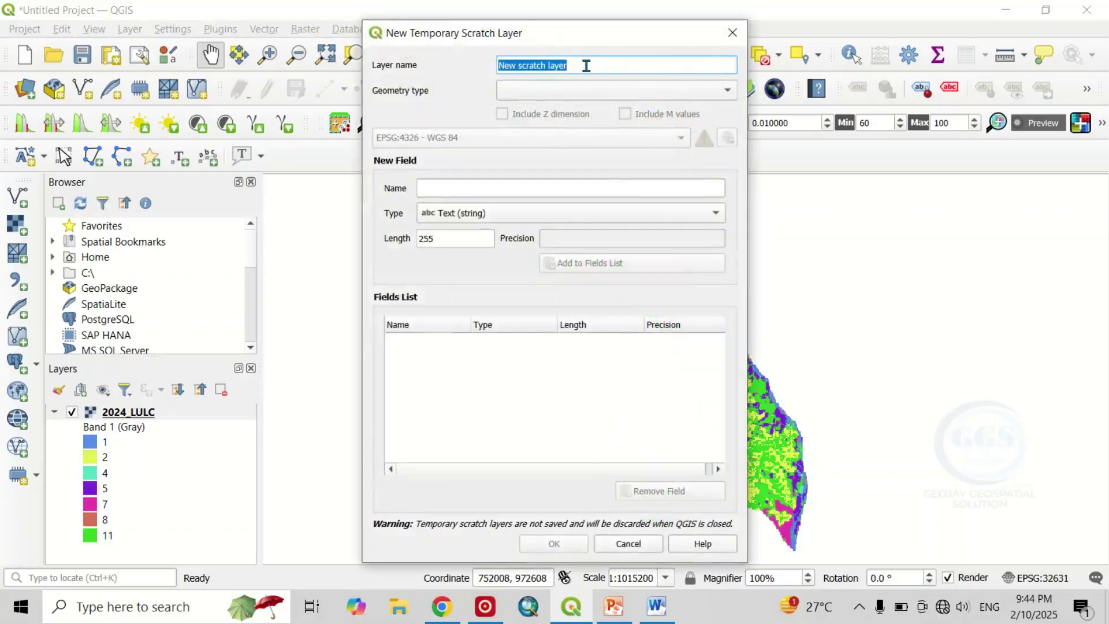
type("Point")
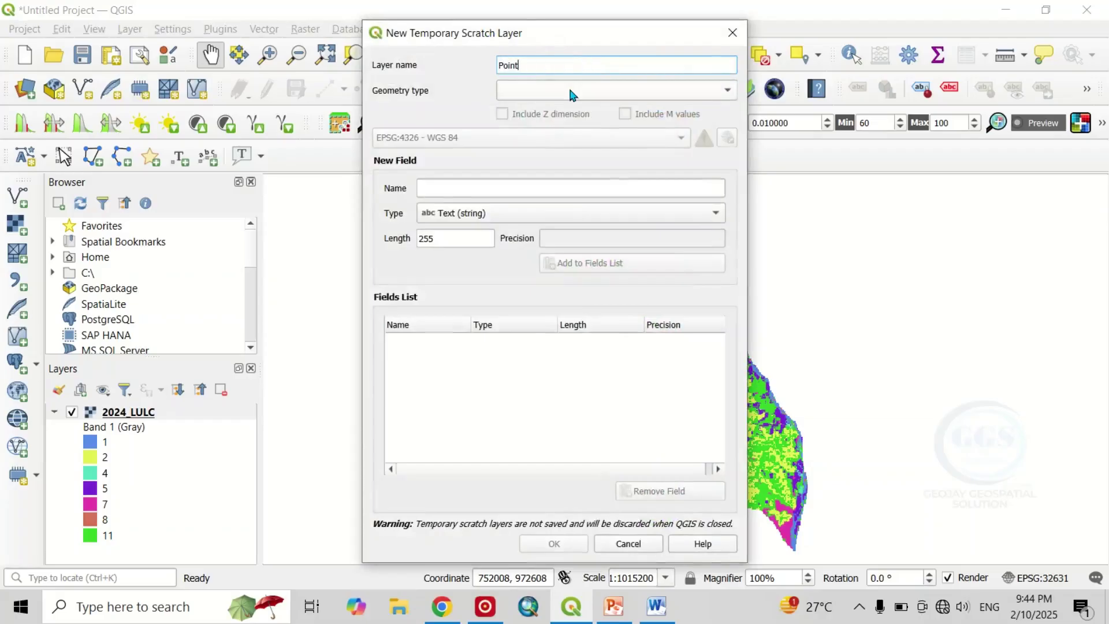
left_click(728, 92)
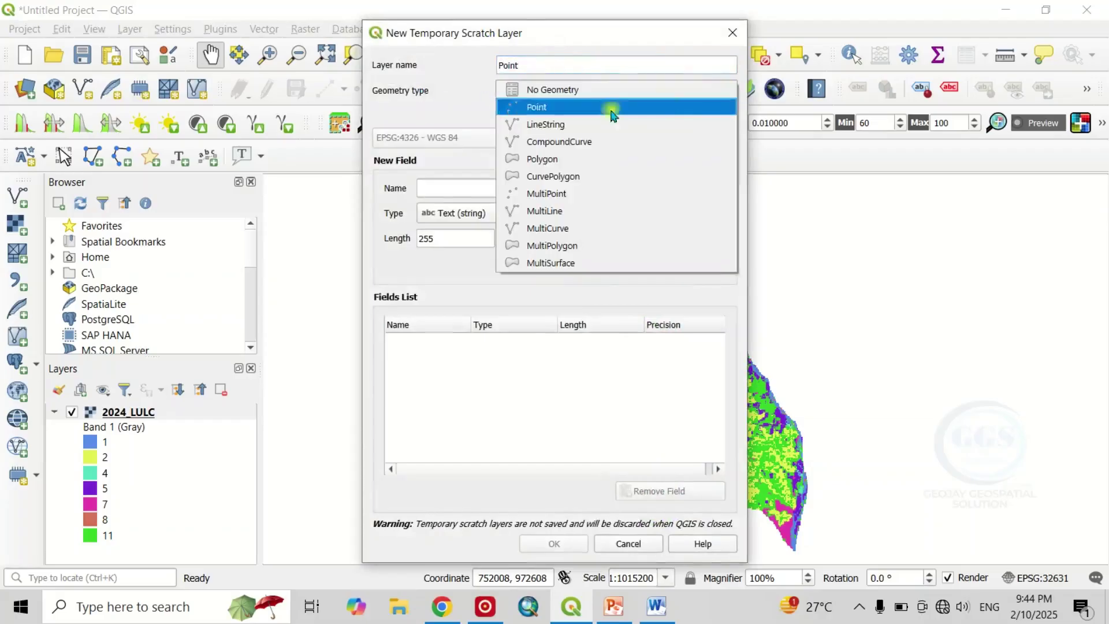
left_click(548, 107)
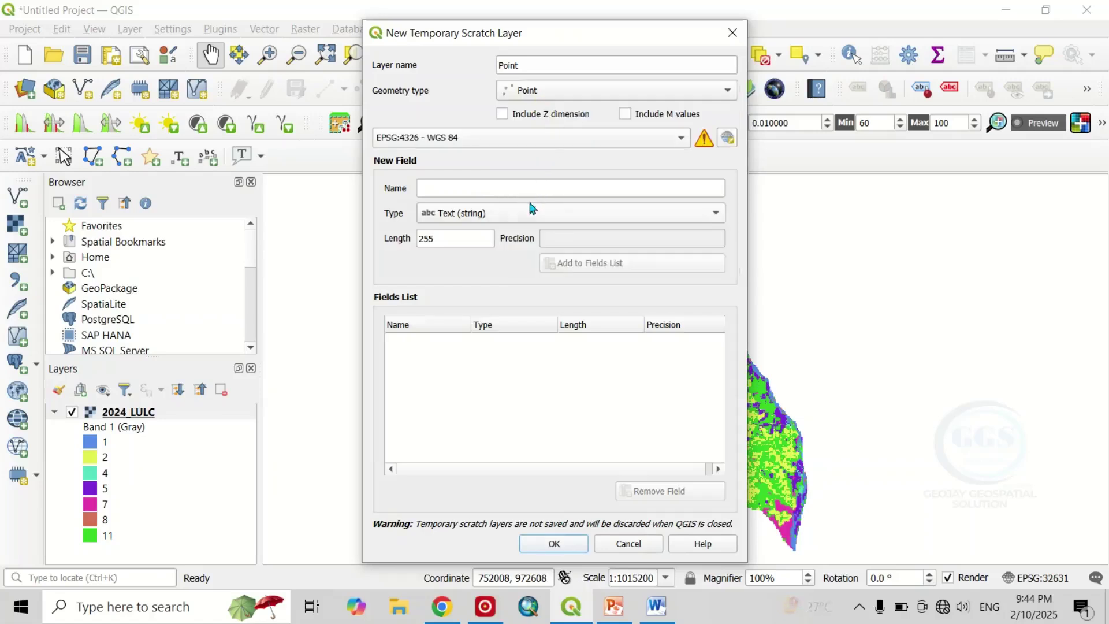
left_click(546, 544)
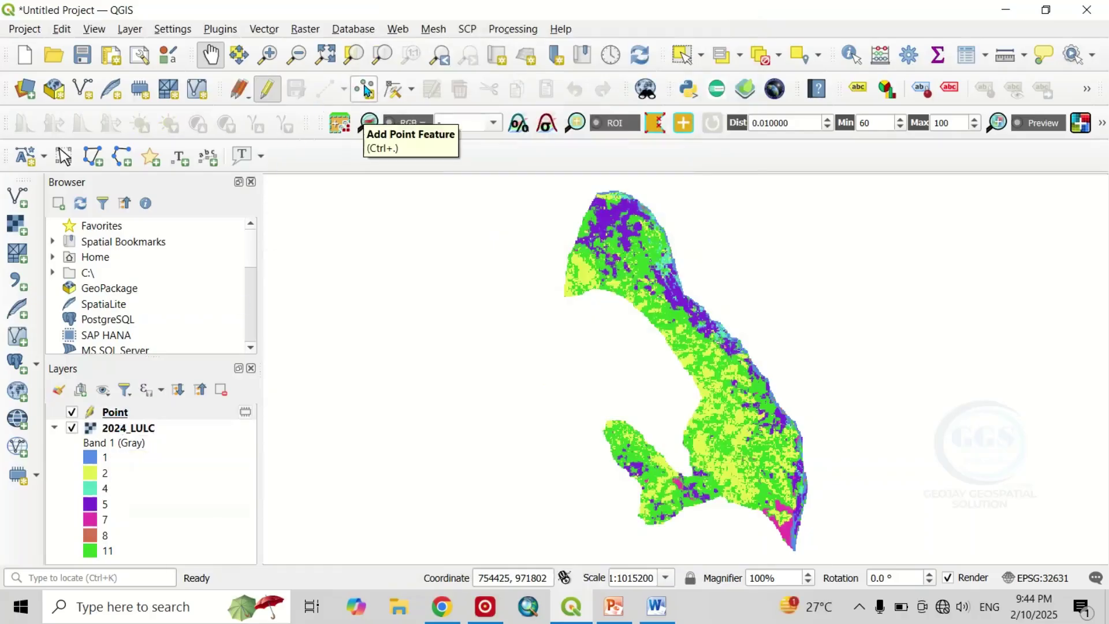
- Add one point feature in the southeastern part of the land cover raster and save the Point layer's edits
left_click(365, 90)
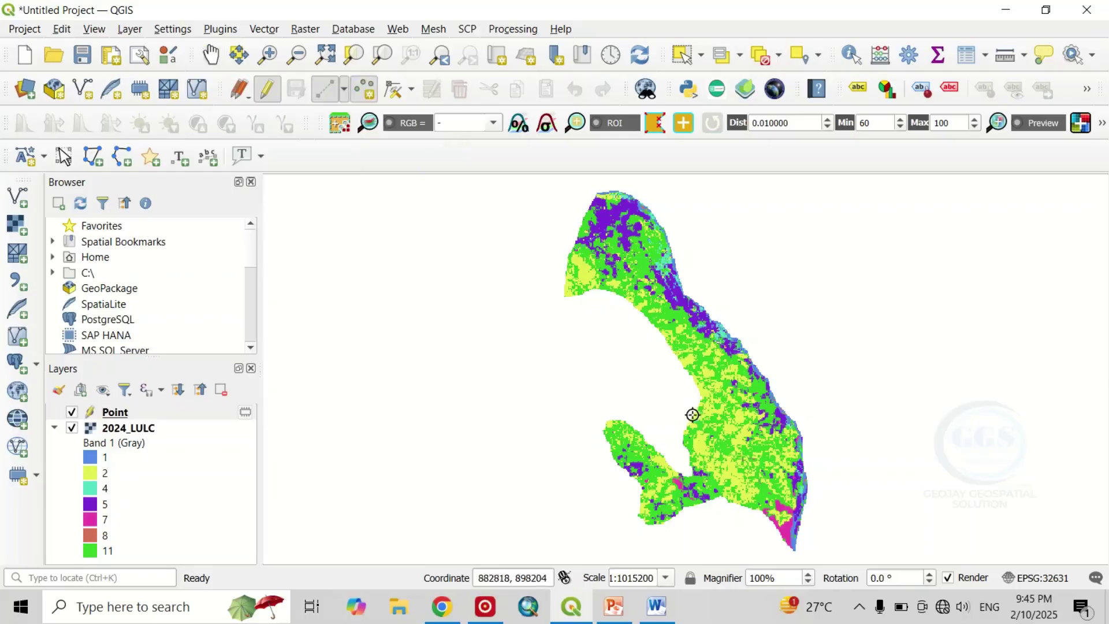
left_click(773, 480)
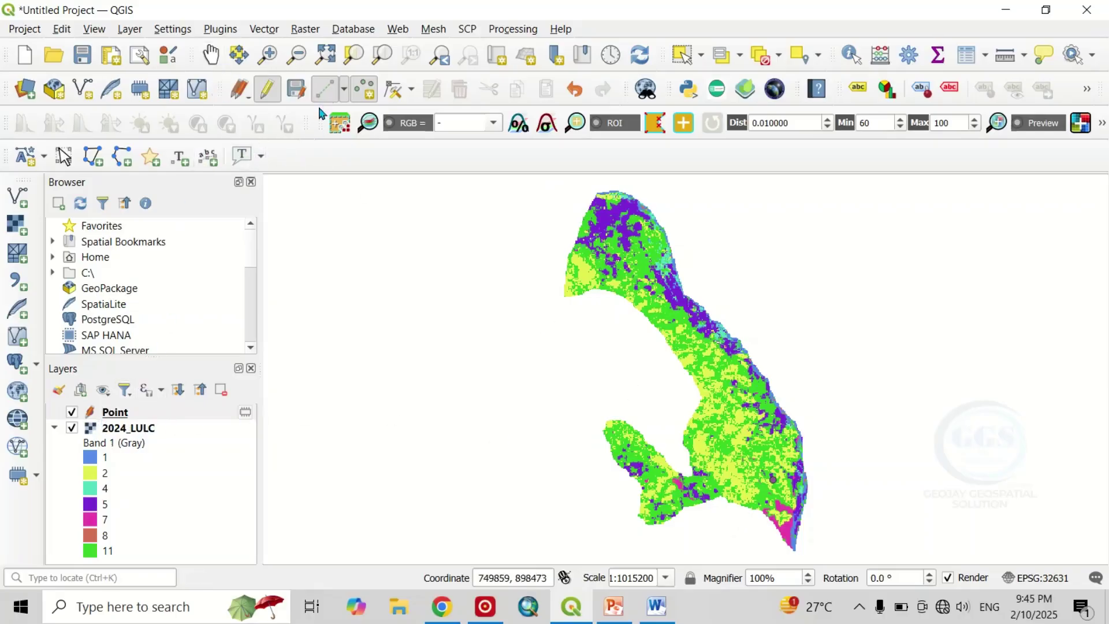
left_click(270, 89)
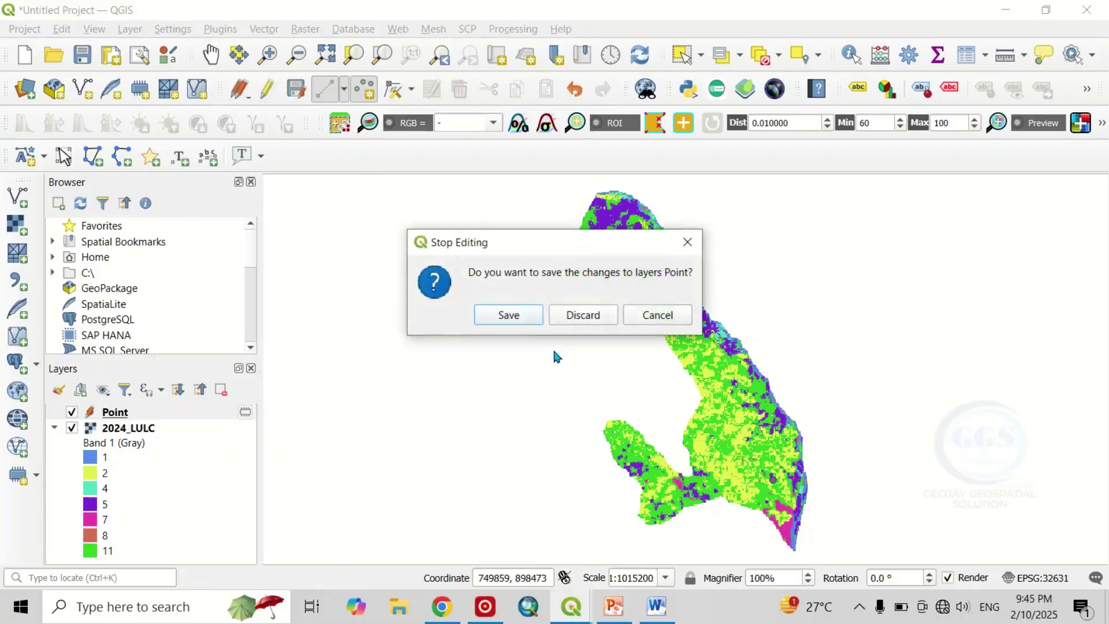
left_click(521, 315)
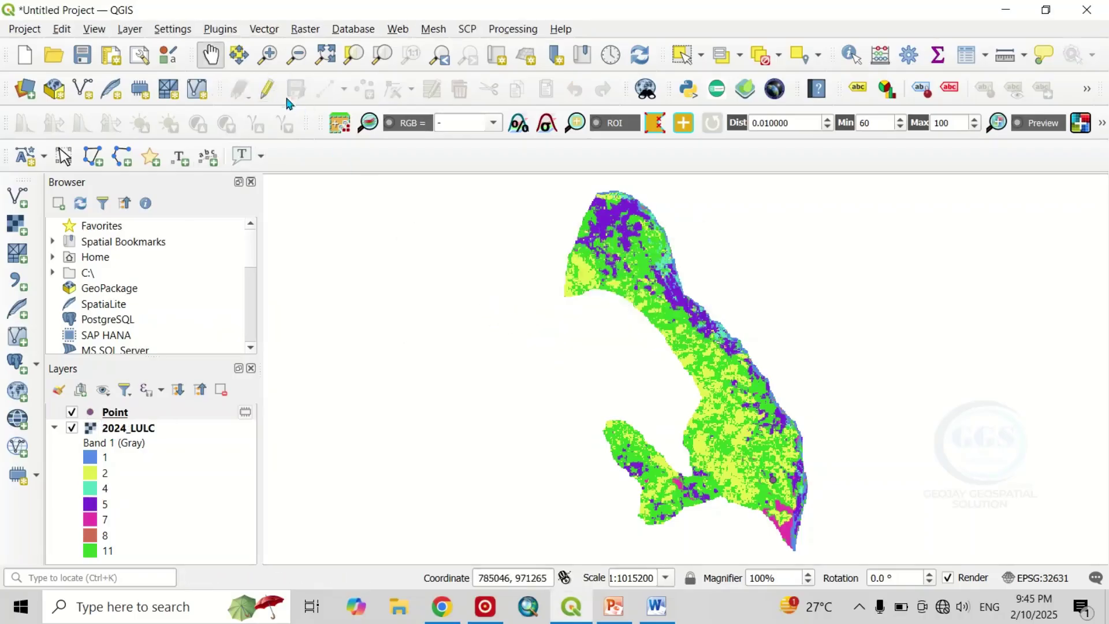
- Buffer the Point layer by 0.09 degrees, checking the distance against the kilometre-to-degree conversion in the Word document
left_click(115, 412)
left_click(264, 29)
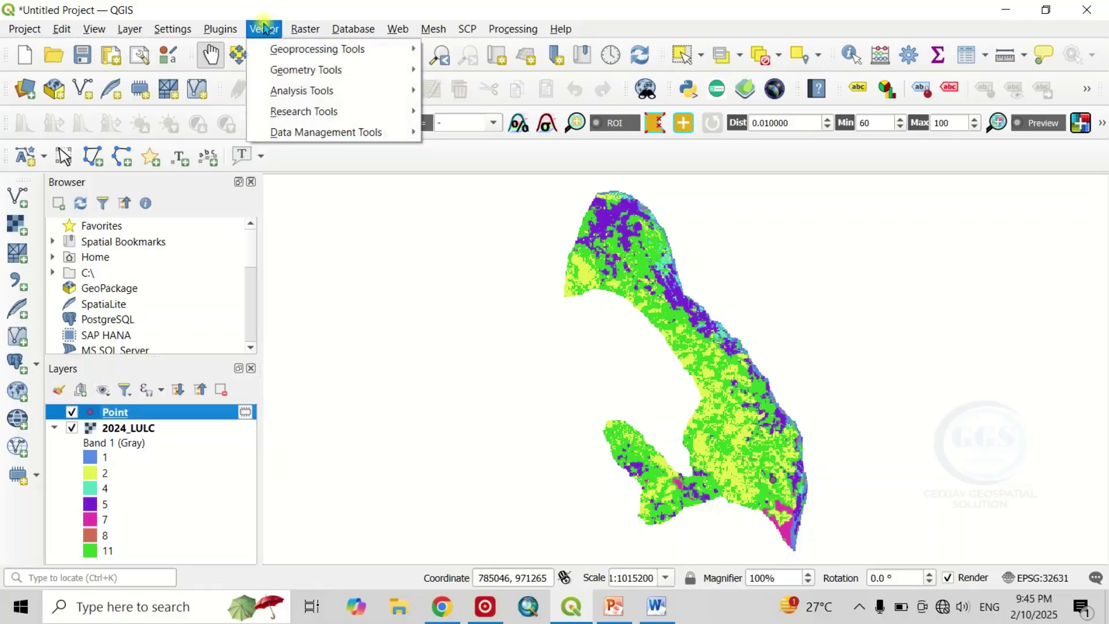
mouse_move(295, 55)
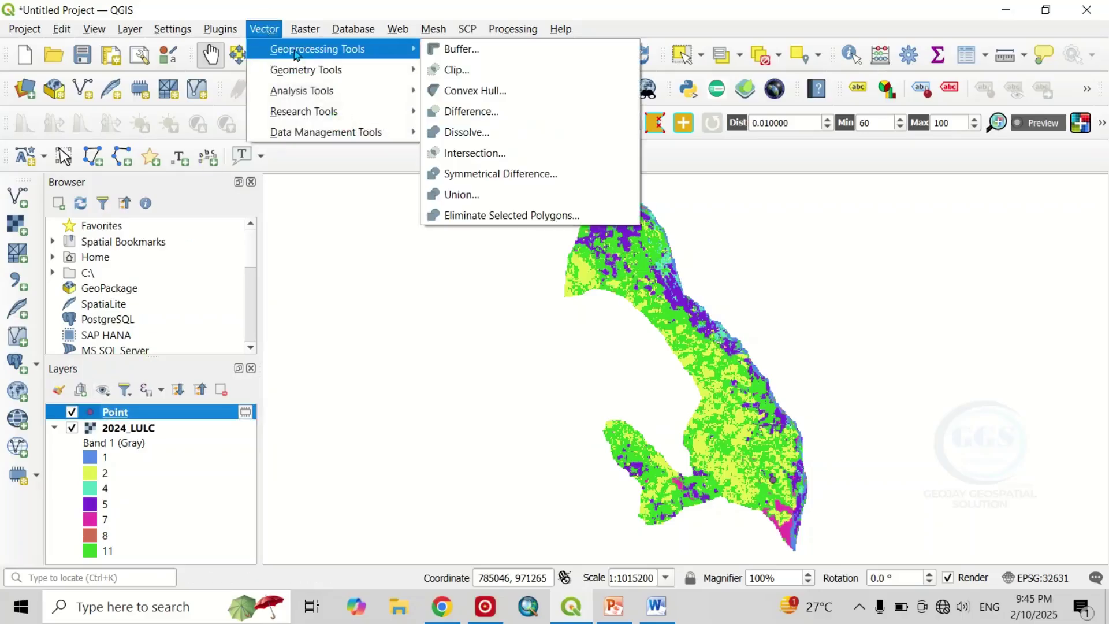
left_click(453, 52)
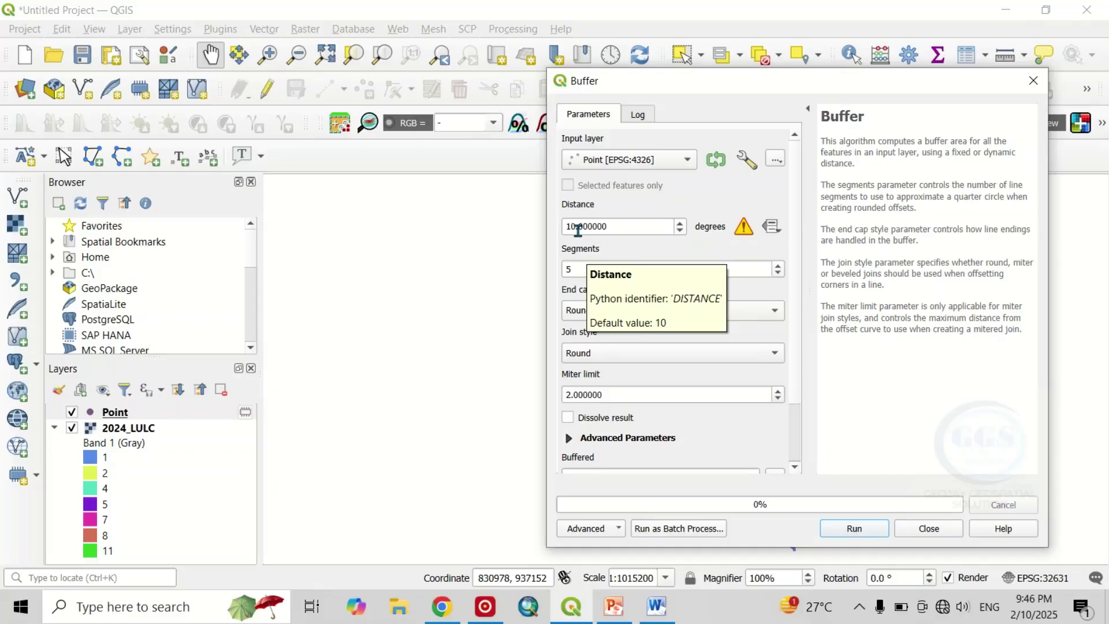
left_click(656, 606)
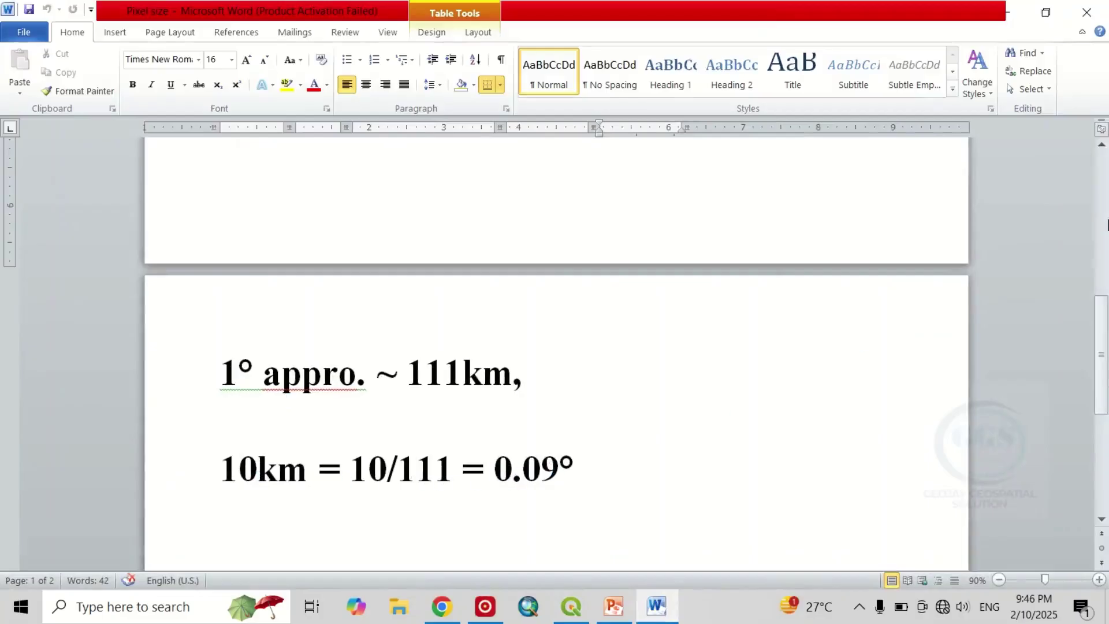
left_click(1007, 18)
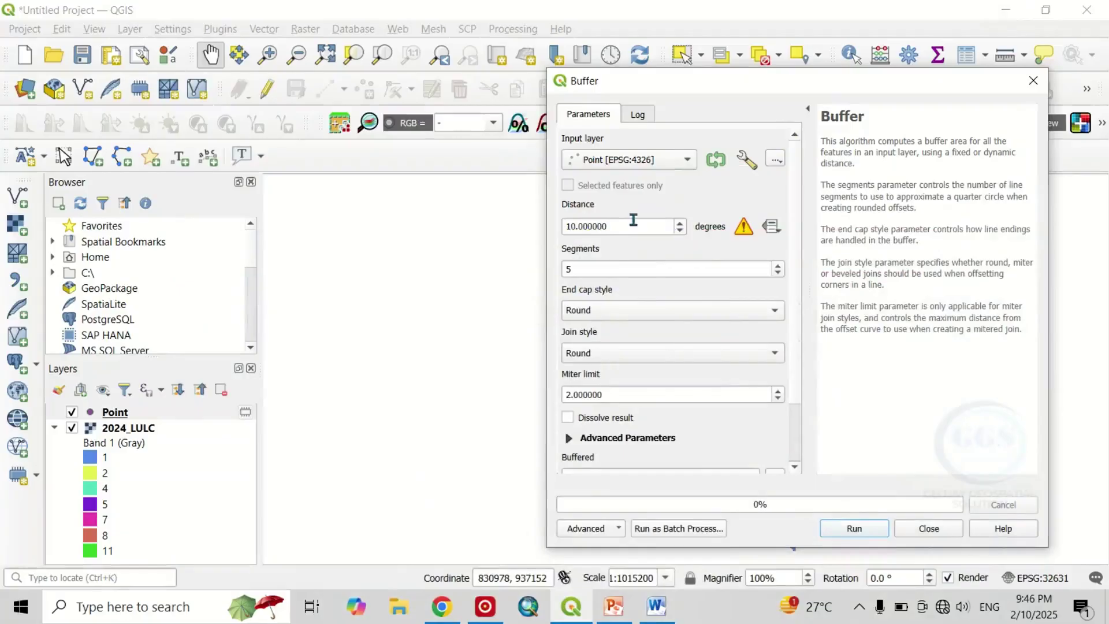
left_click_drag(614, 225, 562, 223)
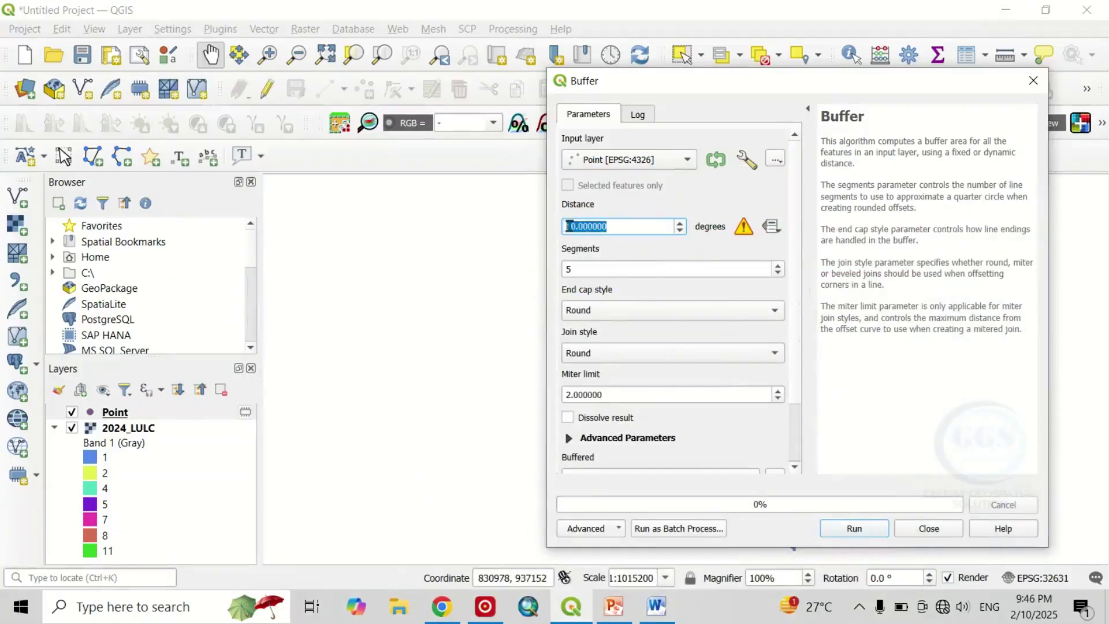
type("0.09")
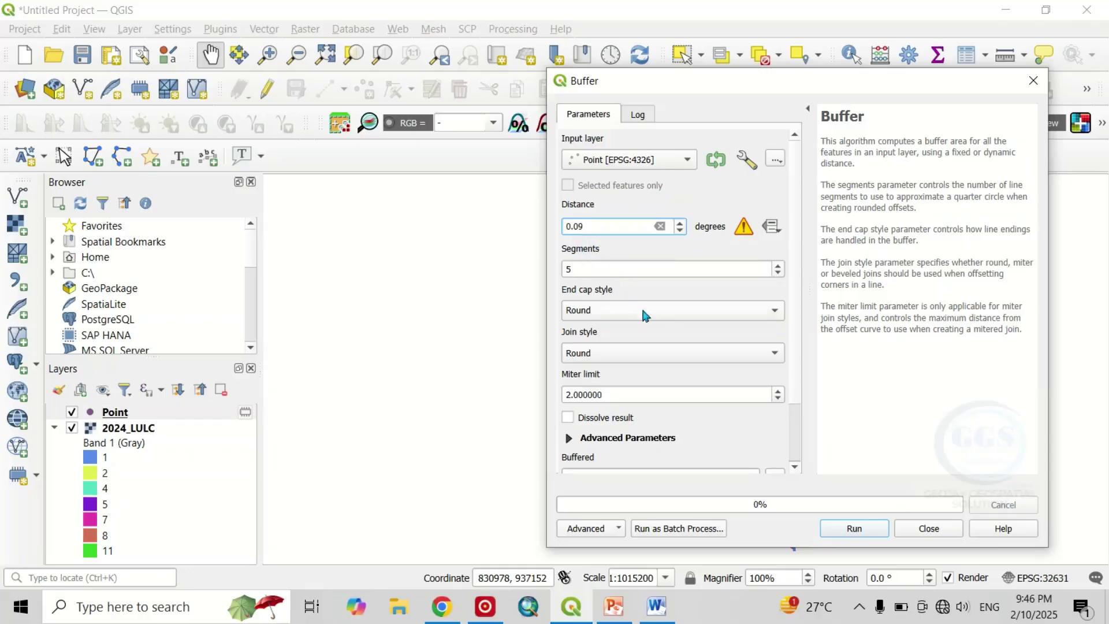
left_click(855, 529)
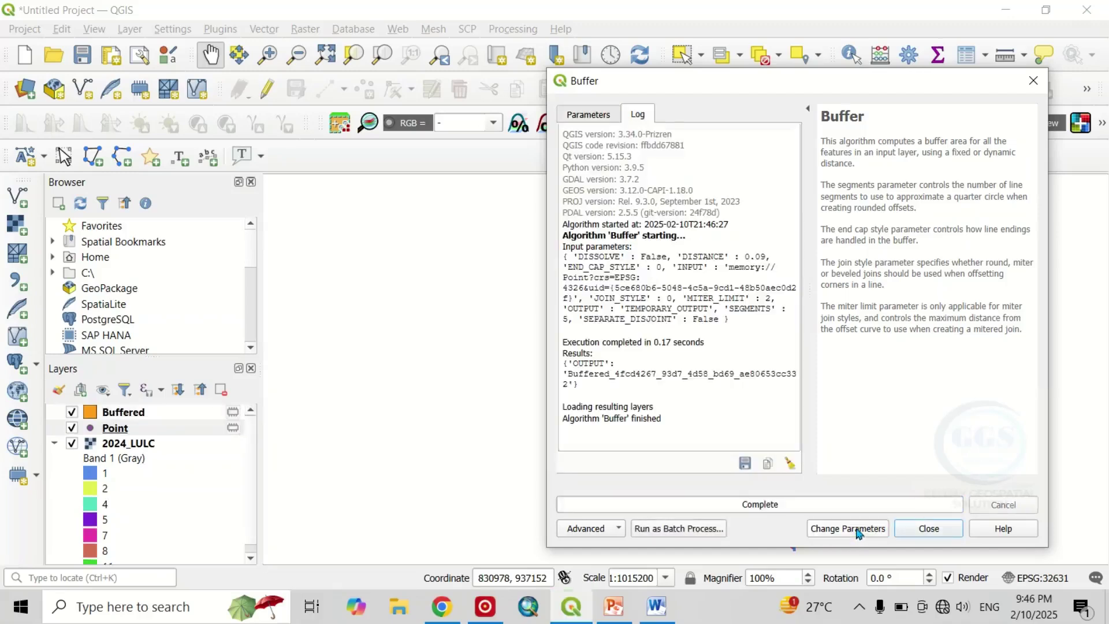
left_click(938, 529)
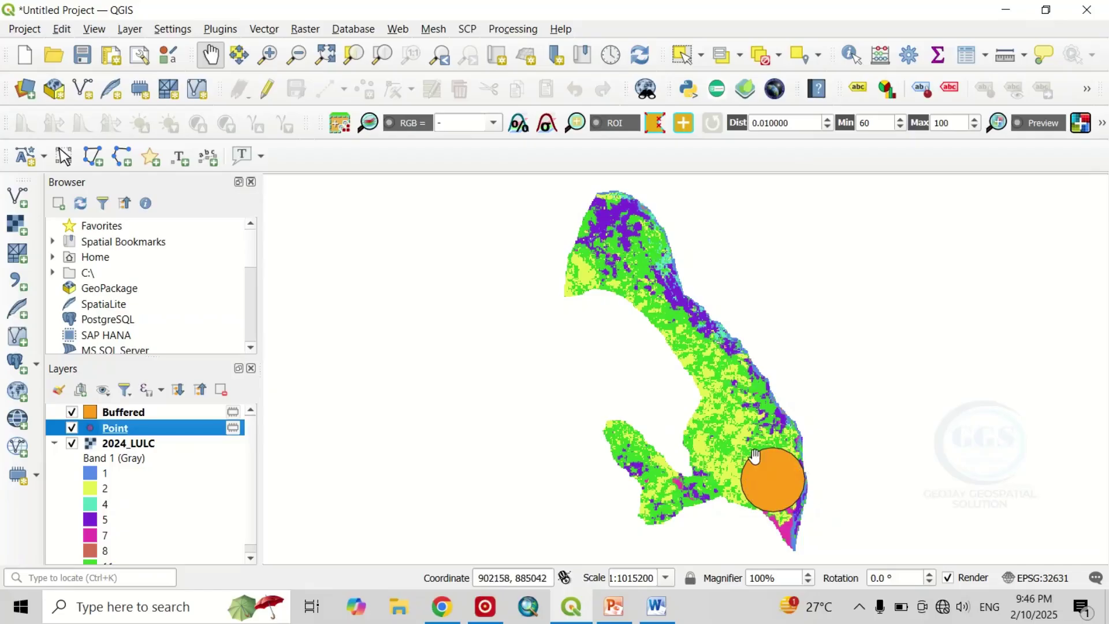
- Make the Buffered layer's orange fill semi-transparent so the land cover raster shows through it
right_click(103, 413)
left_click(143, 436)
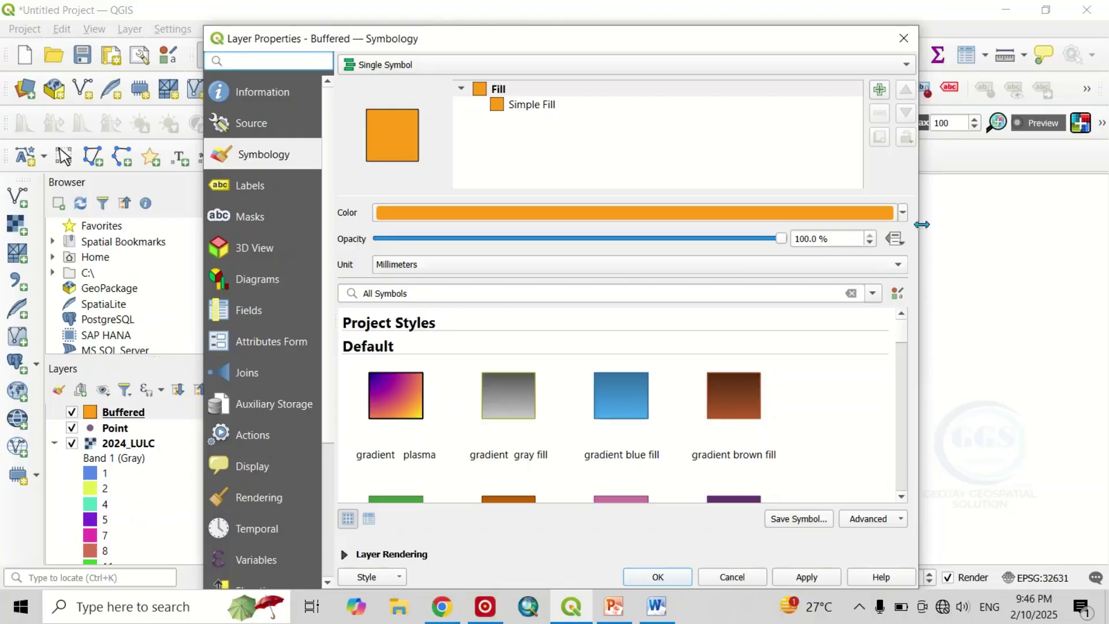
left_click(902, 215)
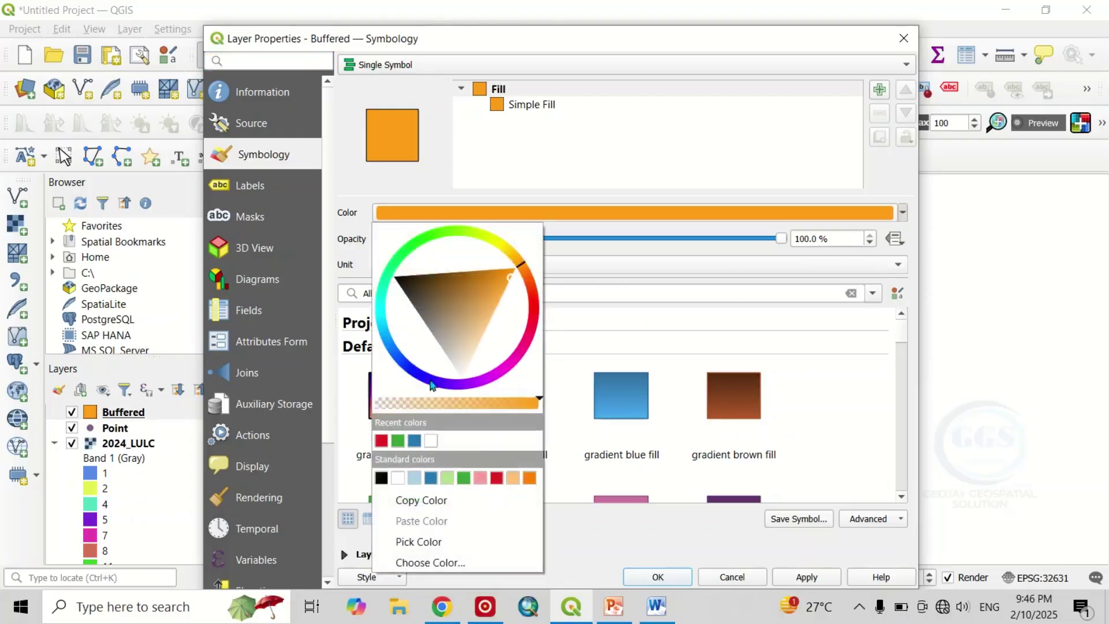
left_click(440, 404)
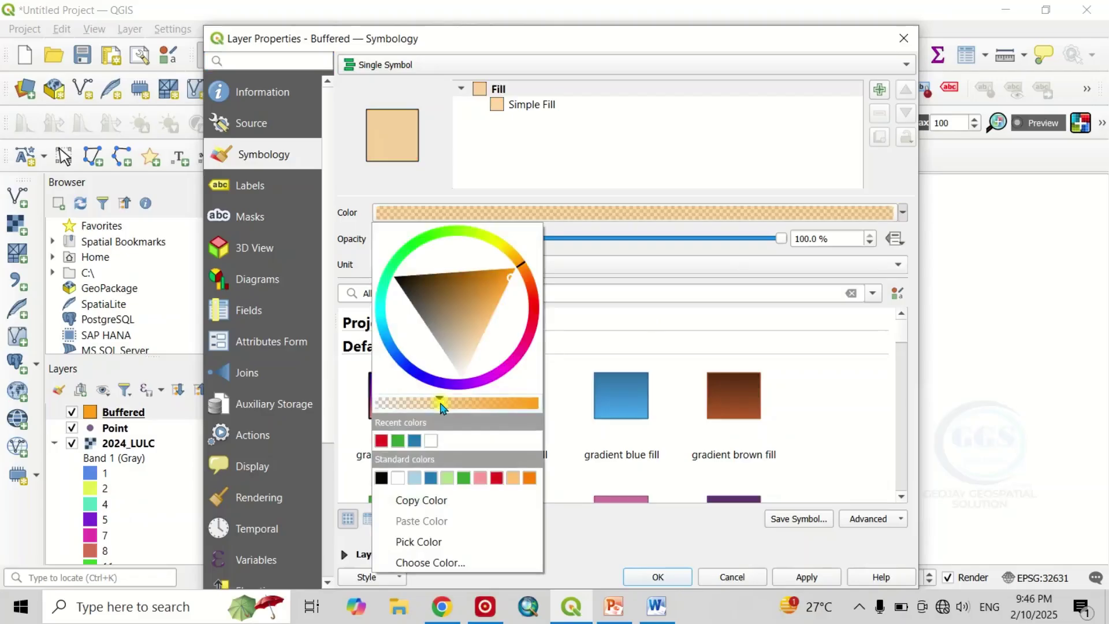
left_click(668, 572)
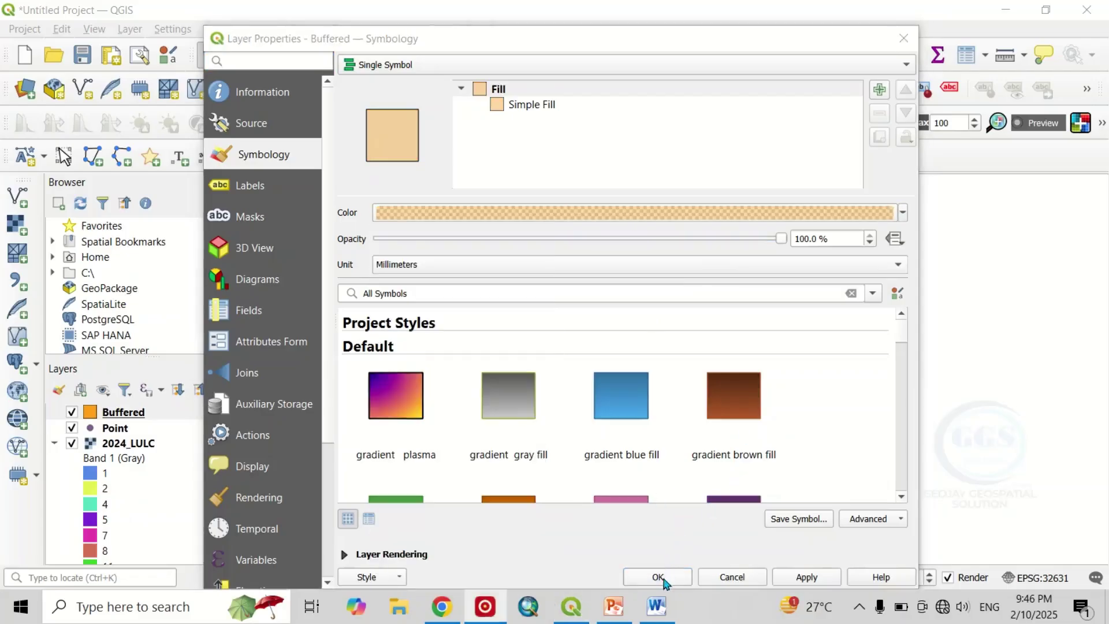
left_click(659, 577)
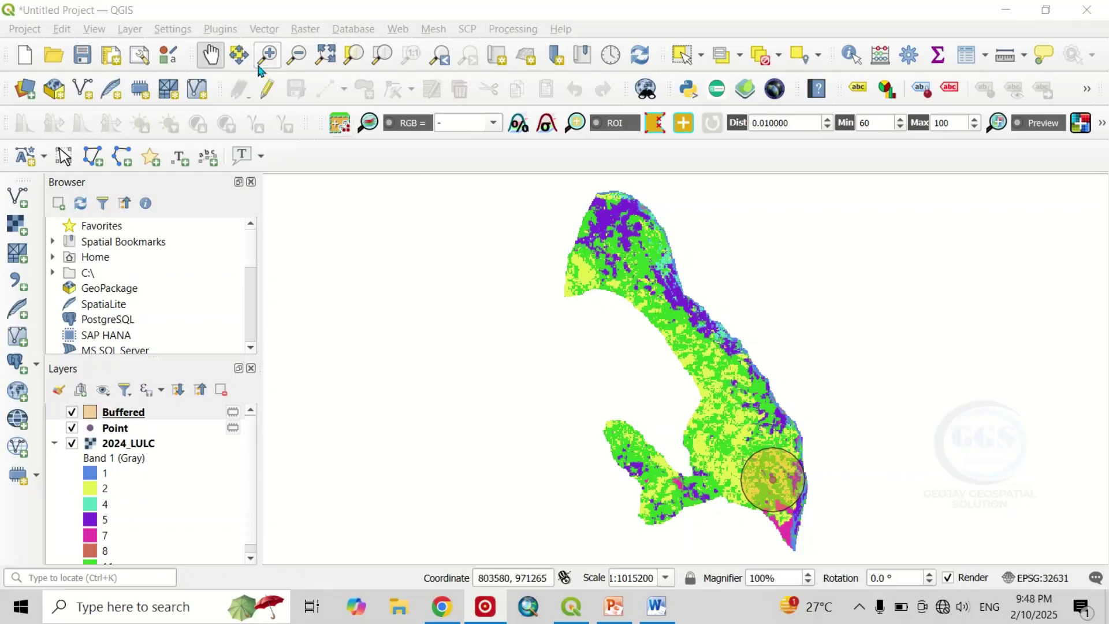
- Run Zonal histogram on the 2024_LULC raster, Band 1 (Gray), with Buffered as the zones, prefix HISTO_ and a temporary output layer
left_click(494, 29)
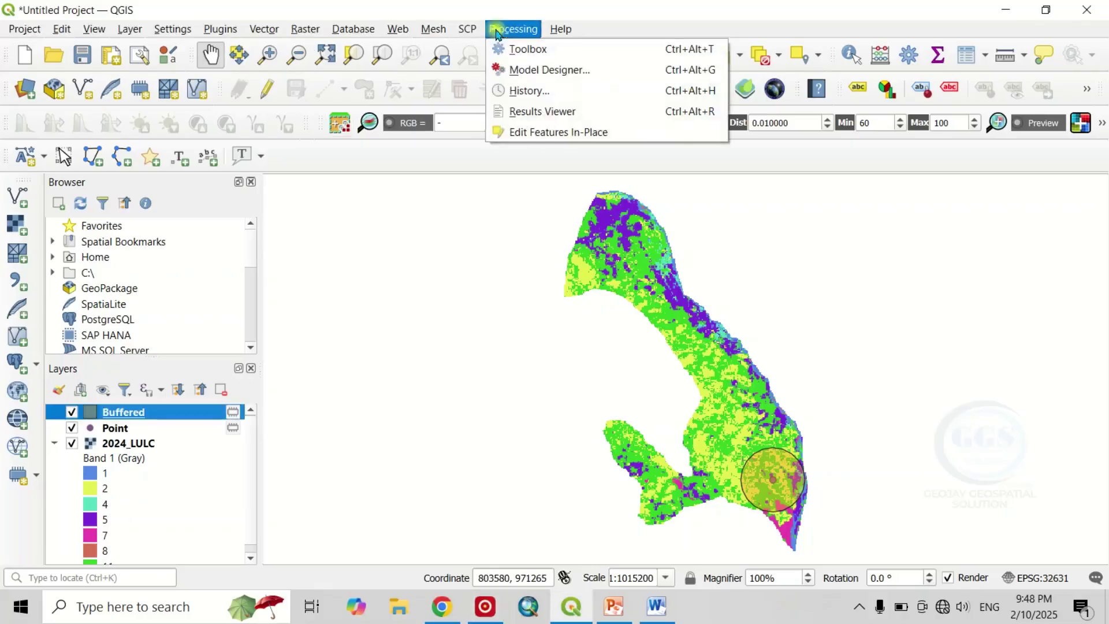
left_click(525, 51)
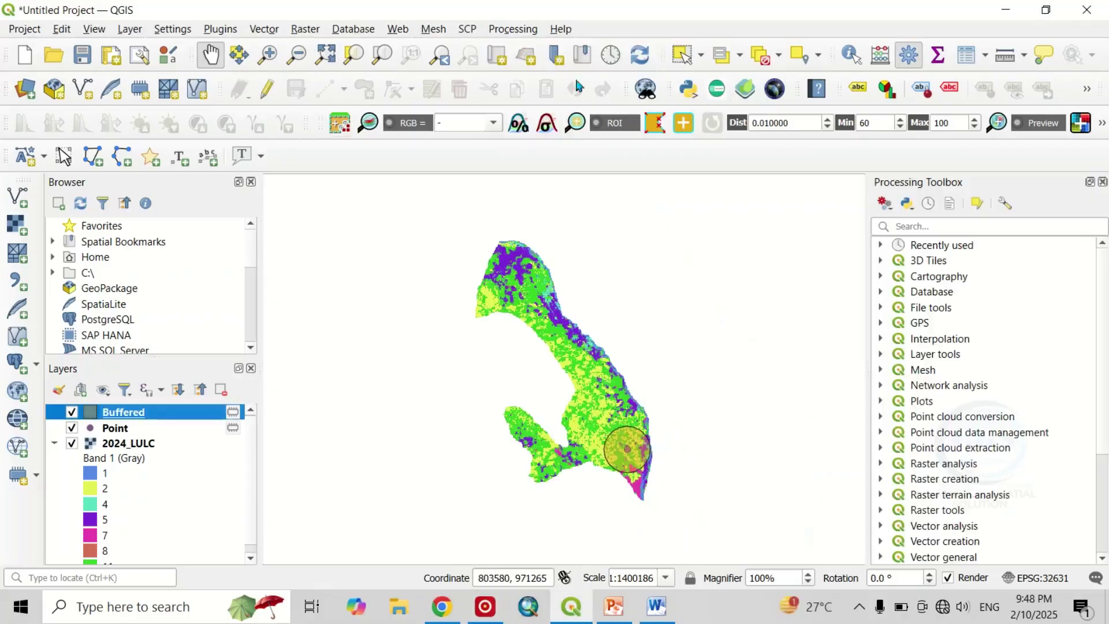
left_click(913, 225)
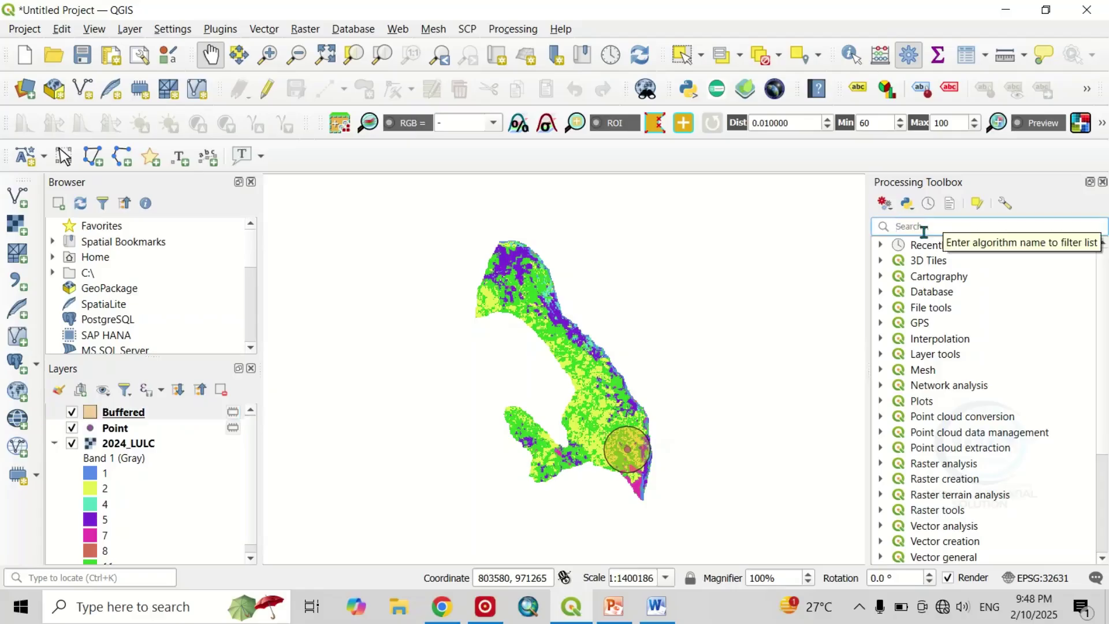
type("zonal")
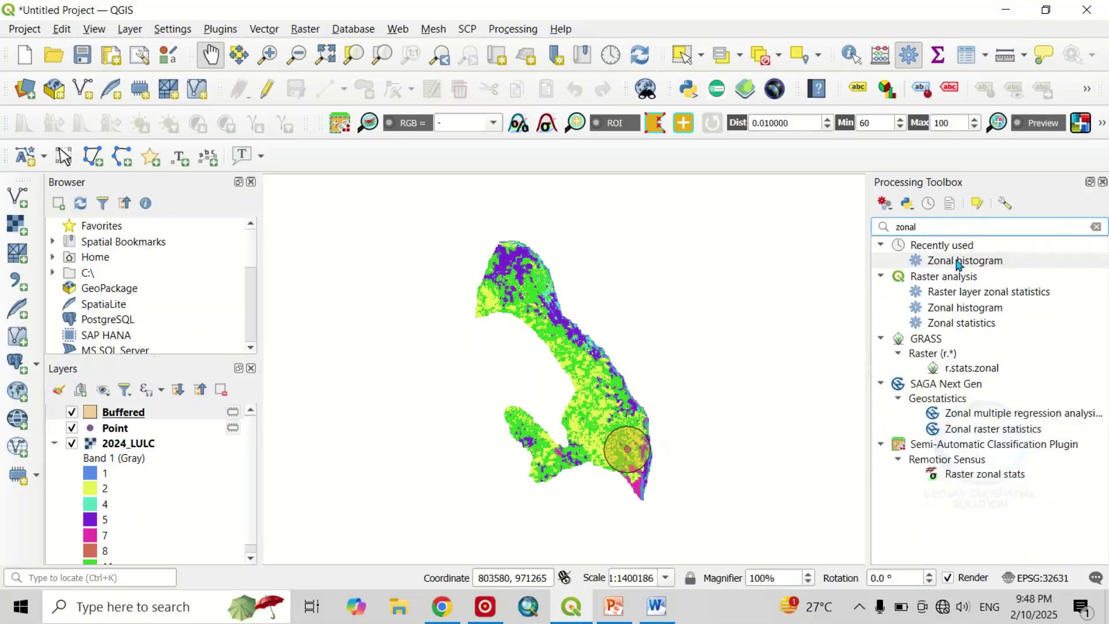
double_click(957, 261)
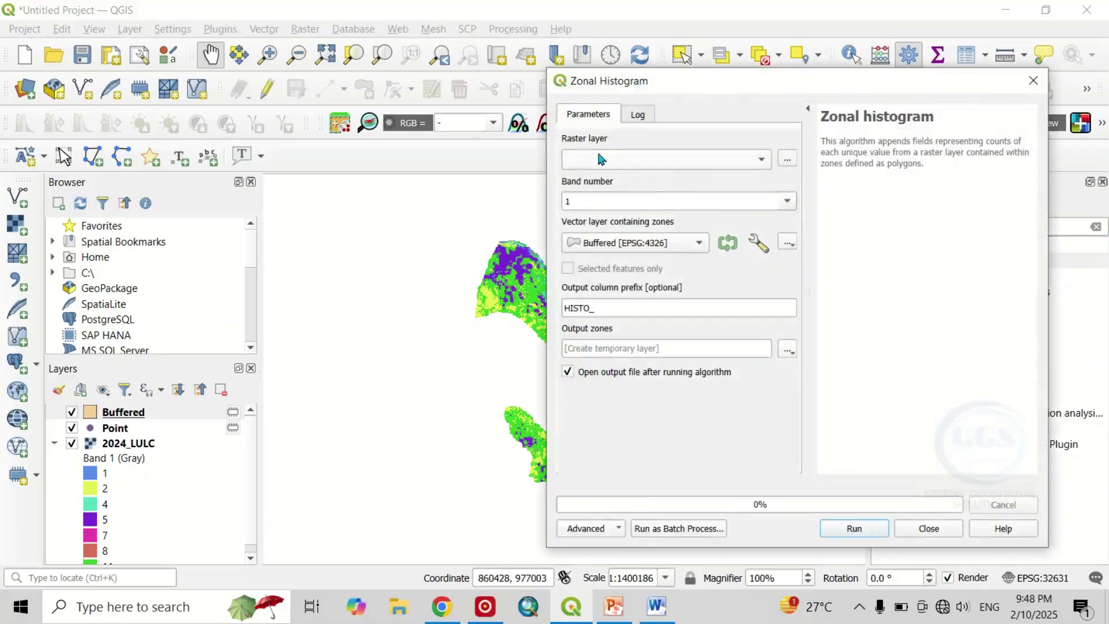
left_click(763, 163)
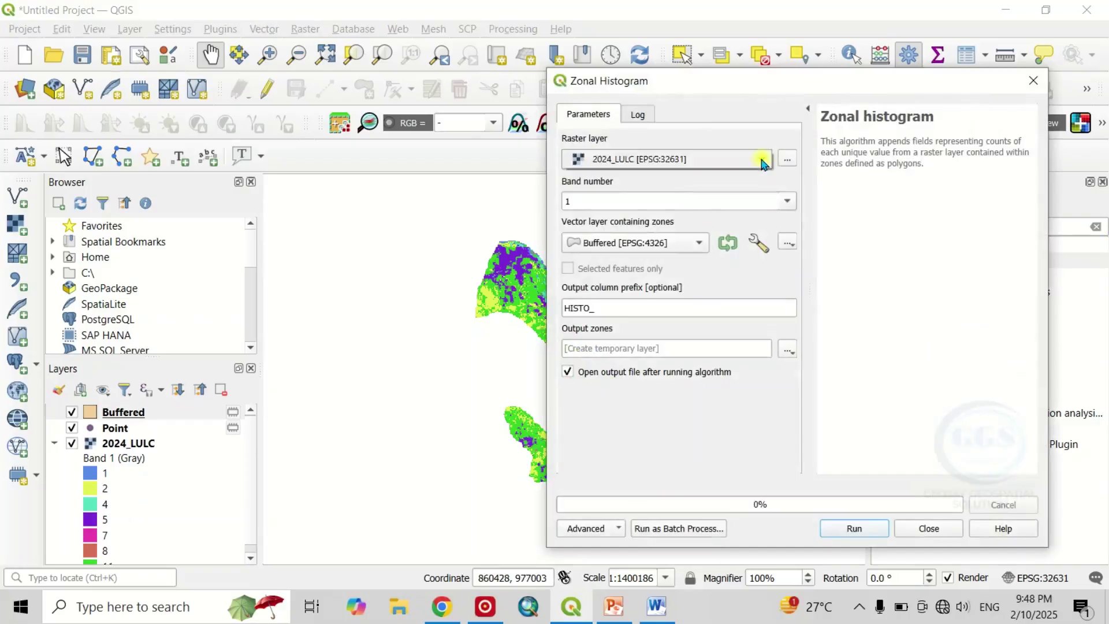
left_click(625, 166)
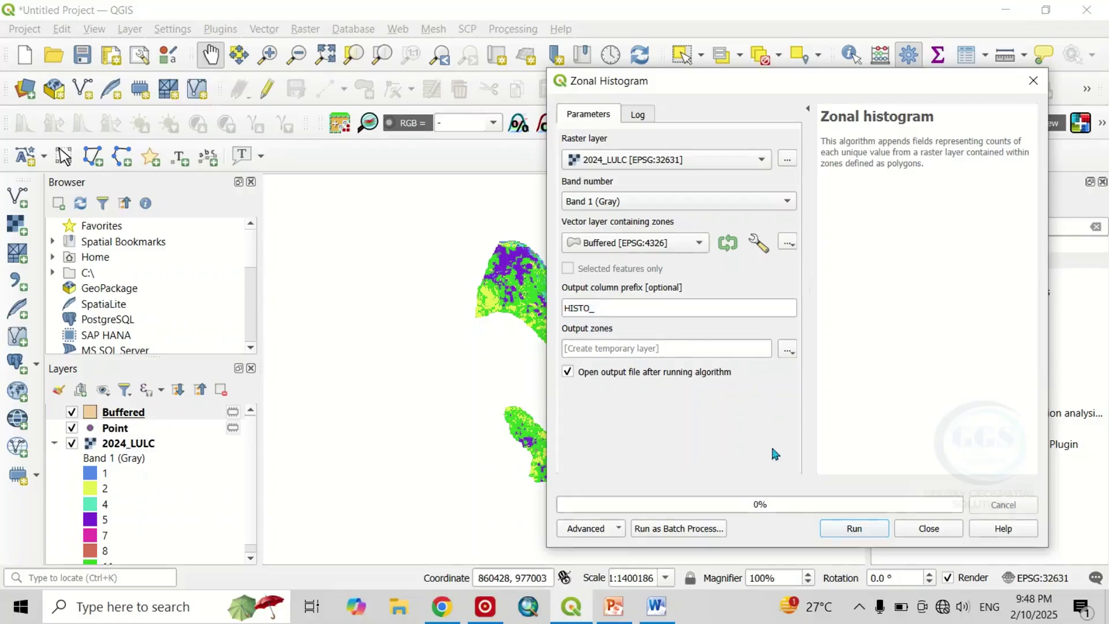
left_click(853, 529)
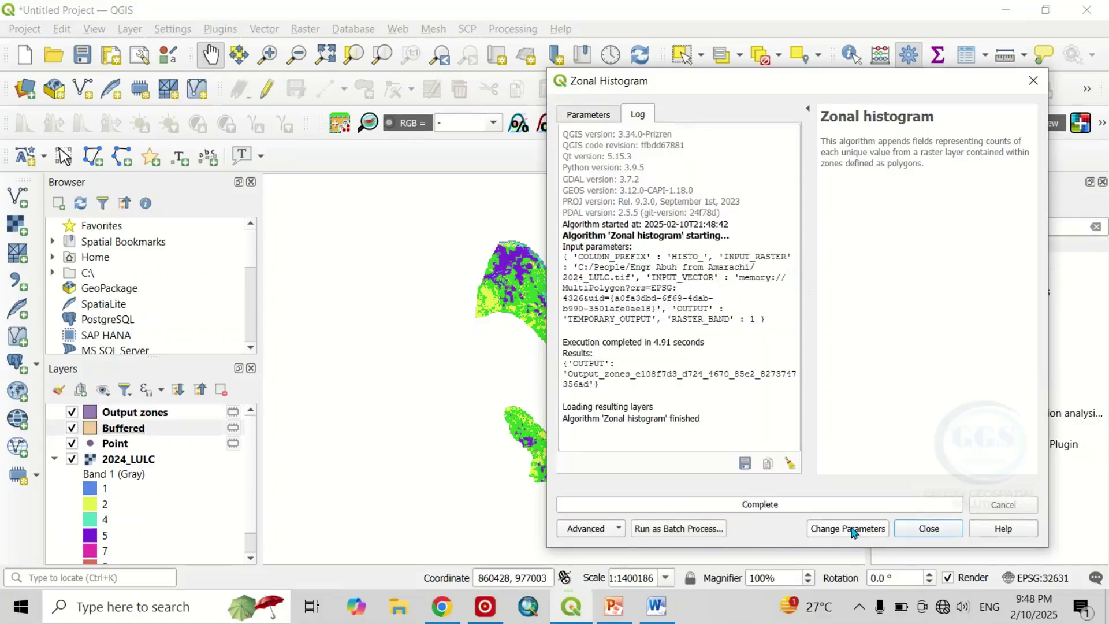
left_click(928, 529)
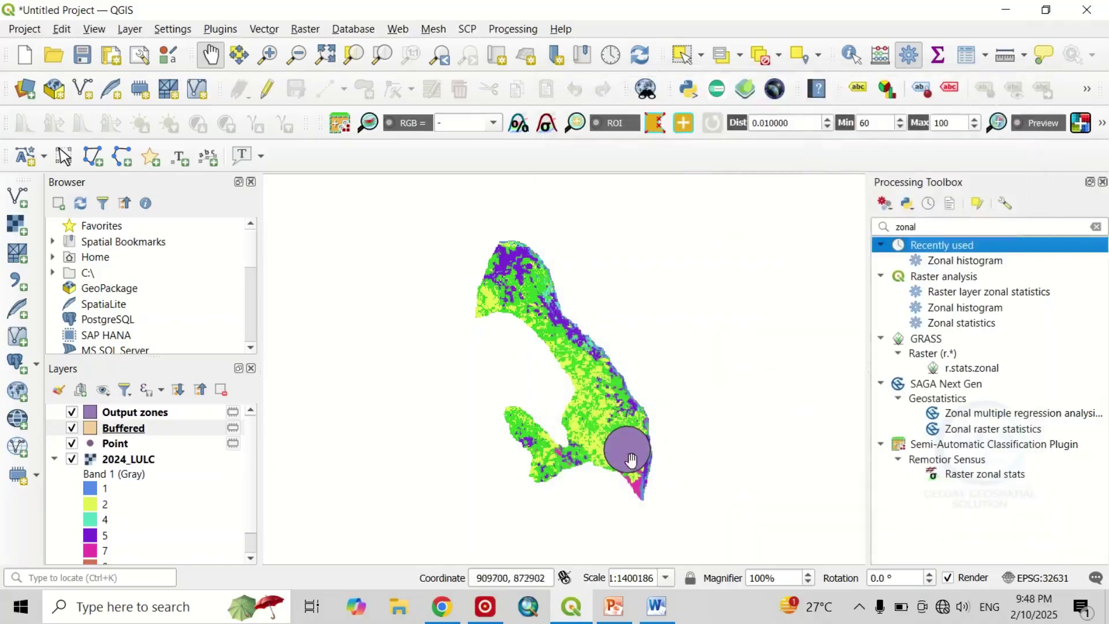
- Open the Output zones layer's attribute table and compare its HISTO fields with the 2024_LULC class values
right_click(152, 411)
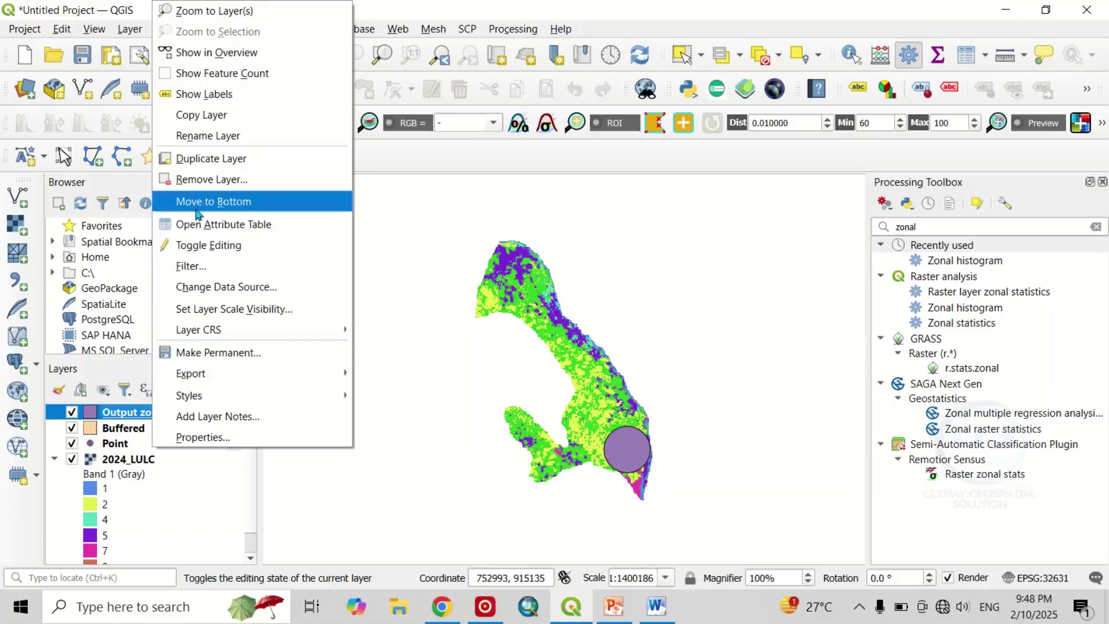
left_click(225, 229)
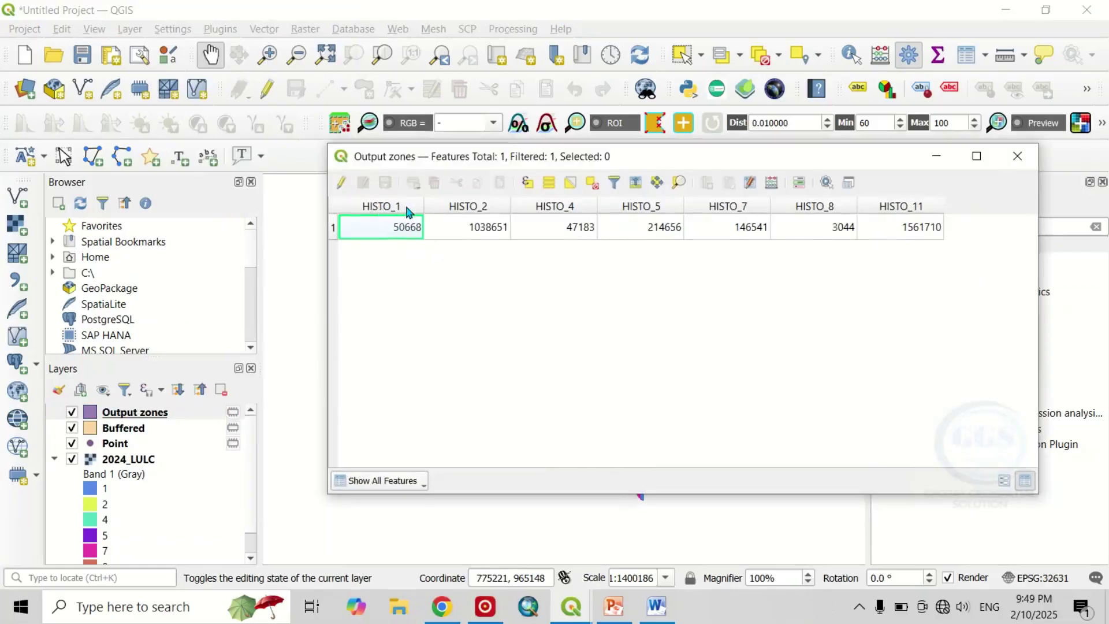
scroll(132, 471, "down", 1)
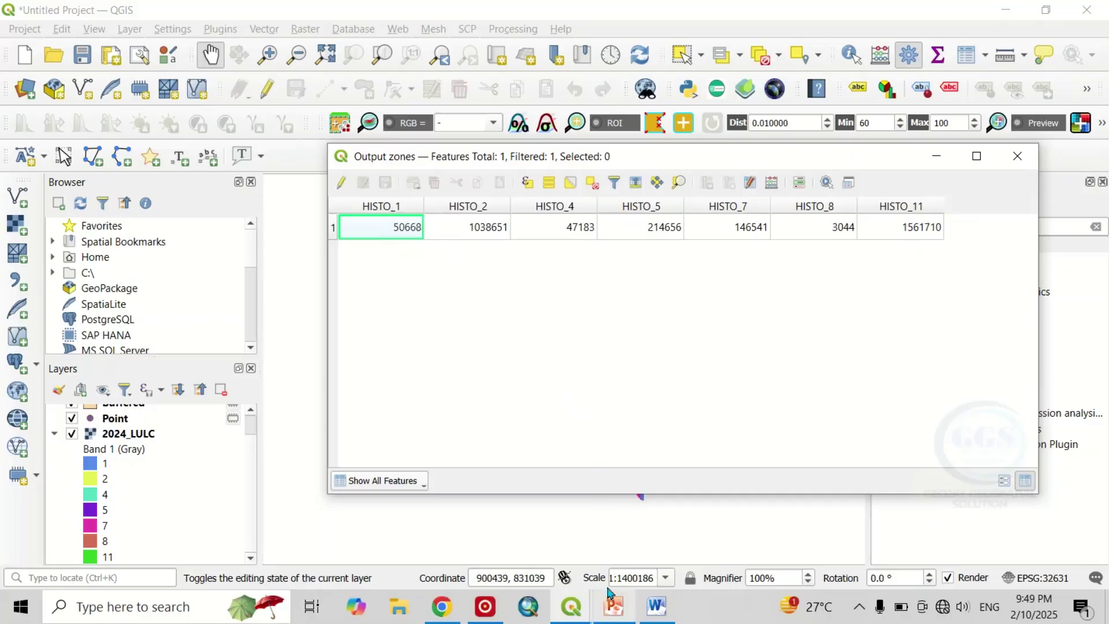
- Switch to the Word document to check the land cover description of each class value, and return to QGIS
left_click(778, 587)
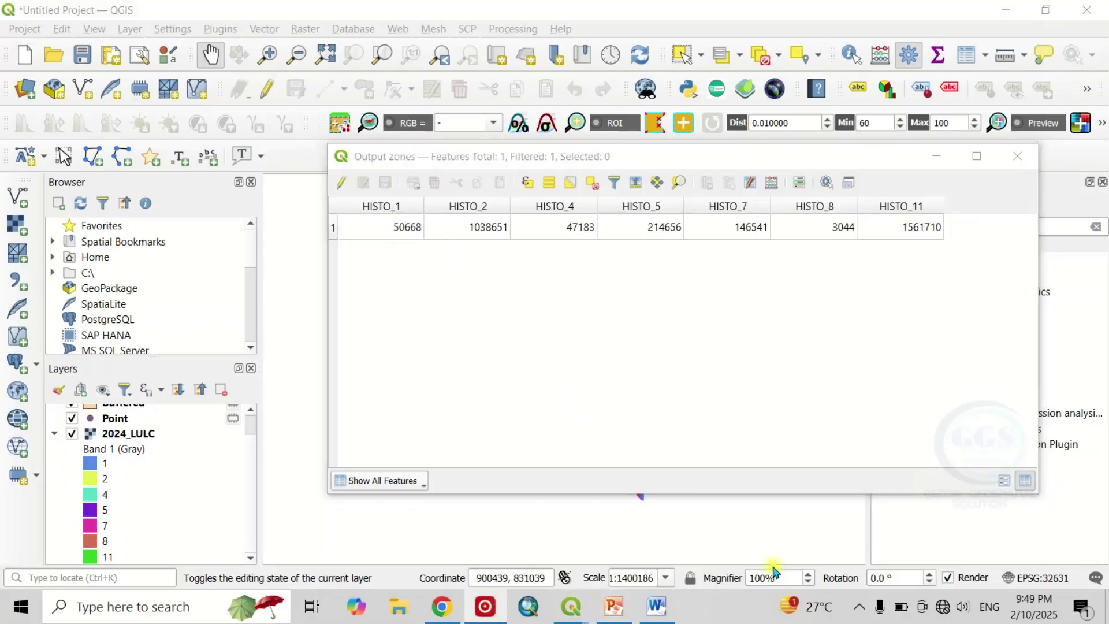
left_click(657, 607)
scroll(448, 272, "up", 10)
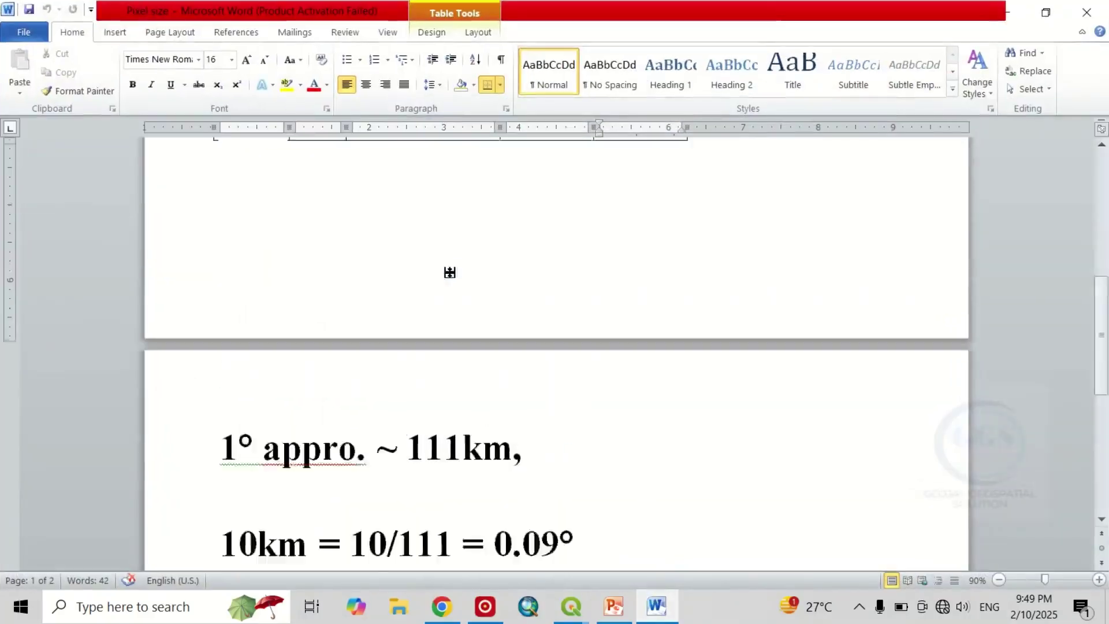
scroll(308, 254, "up", 2)
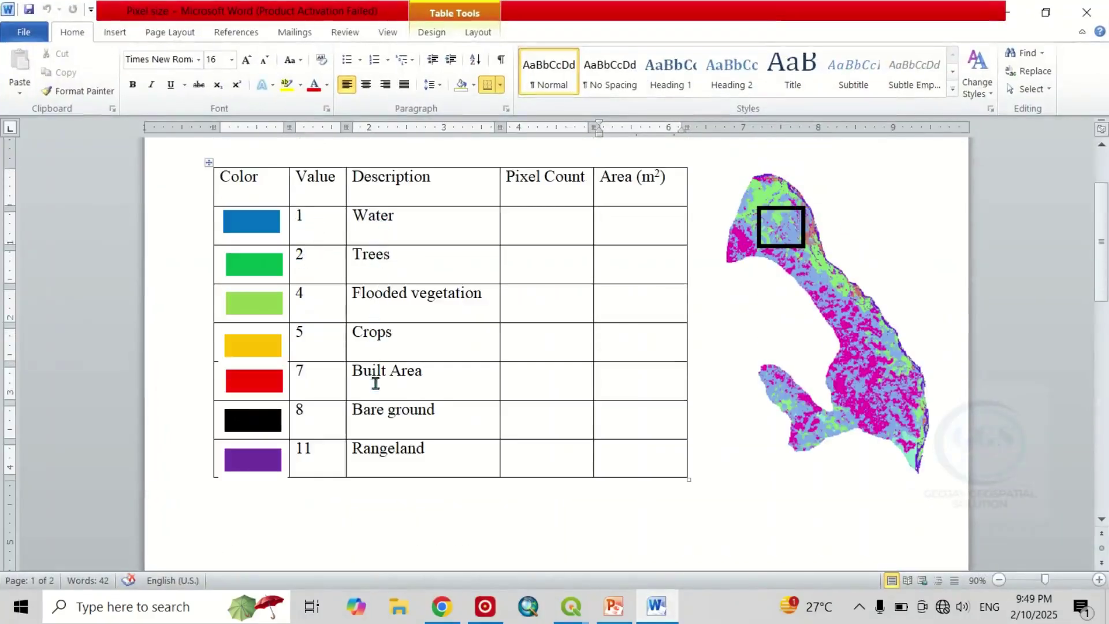
left_click(1002, 14)
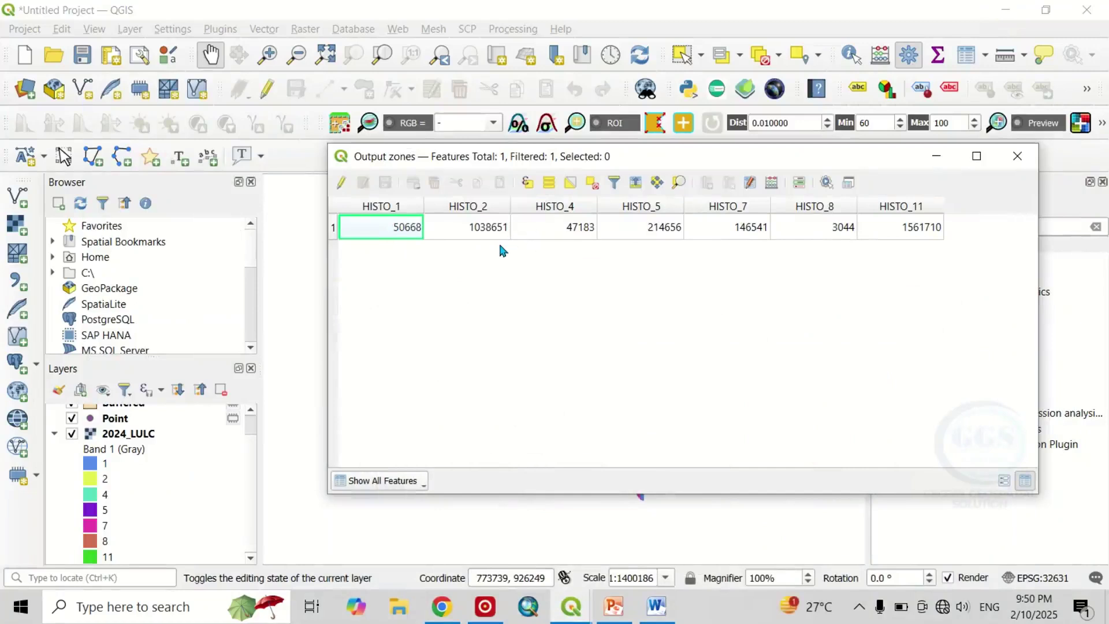
- Turn on editing for the Output zones table and copy its single feature row to the clipboard
left_click(333, 227)
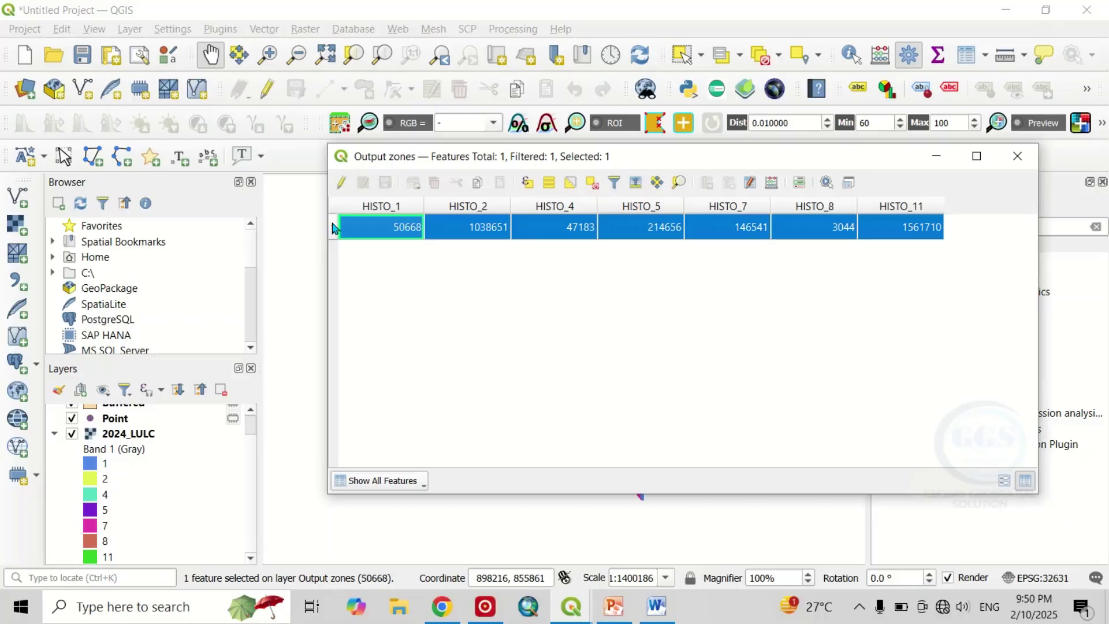
left_click(342, 183)
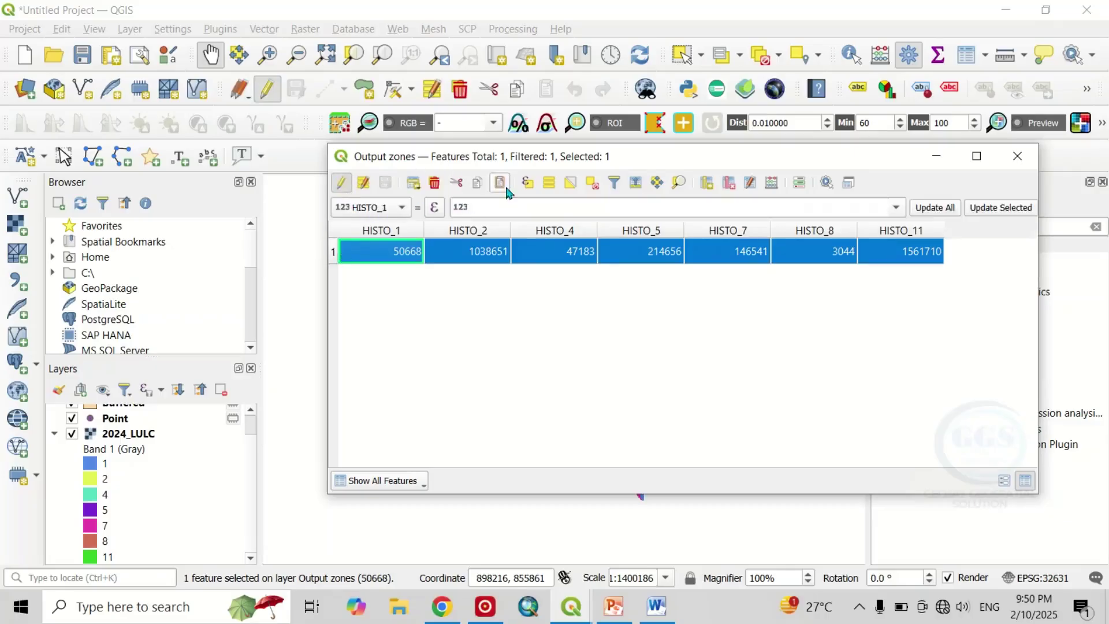
left_click(476, 186)
- Minimize QGIS, open the Book1 workbook from the desktop in a maximized Excel window, and dismiss the activation wizard
left_click(1005, 10)
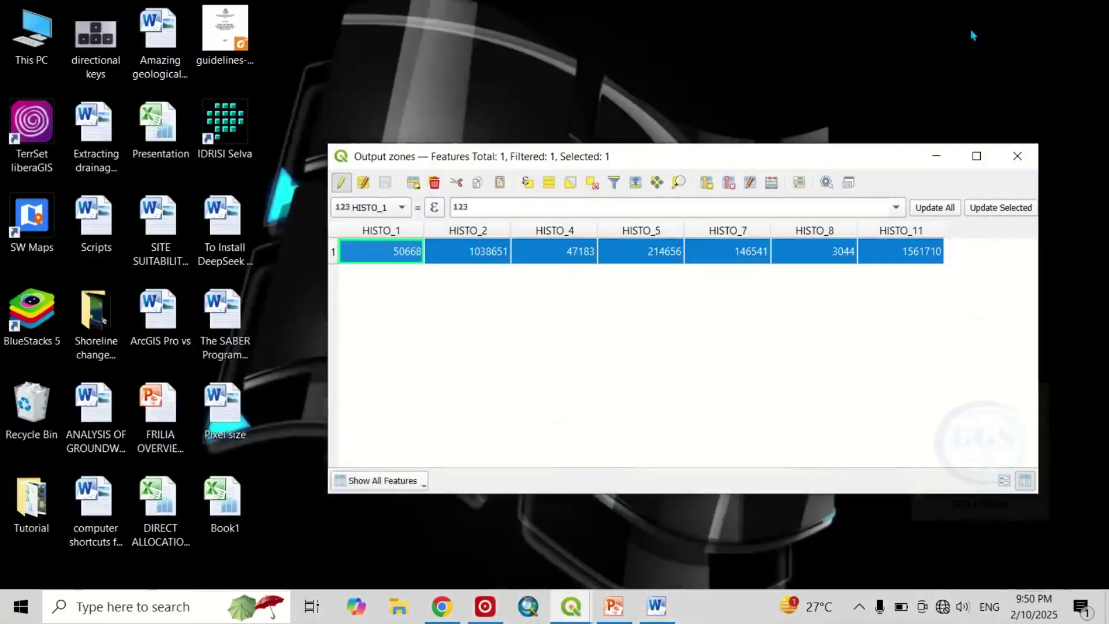
double_click(229, 491)
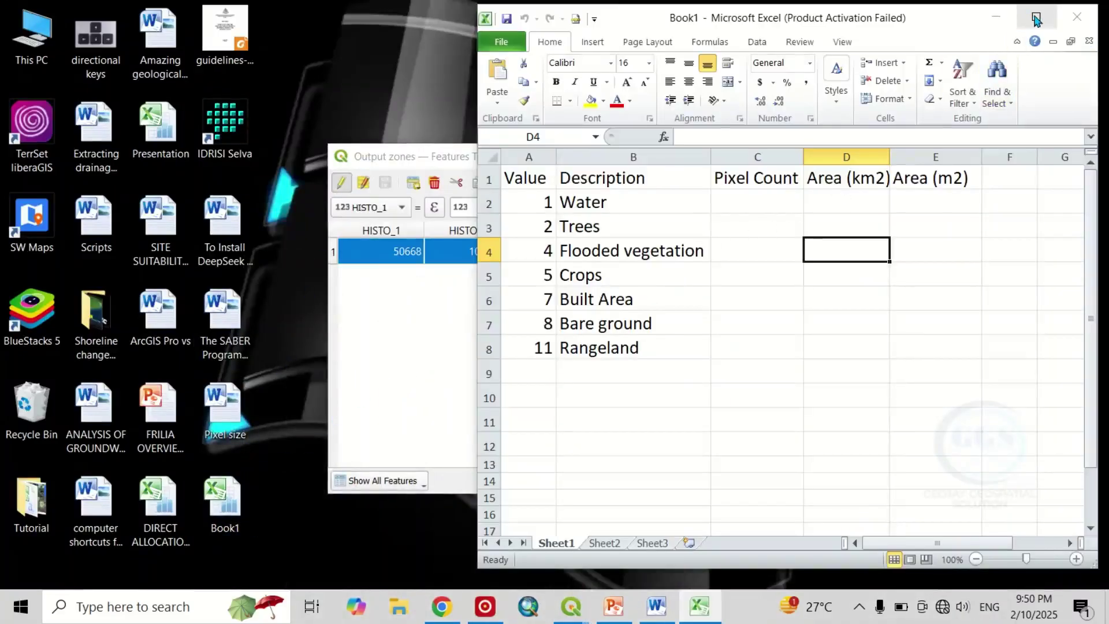
left_click(1035, 19)
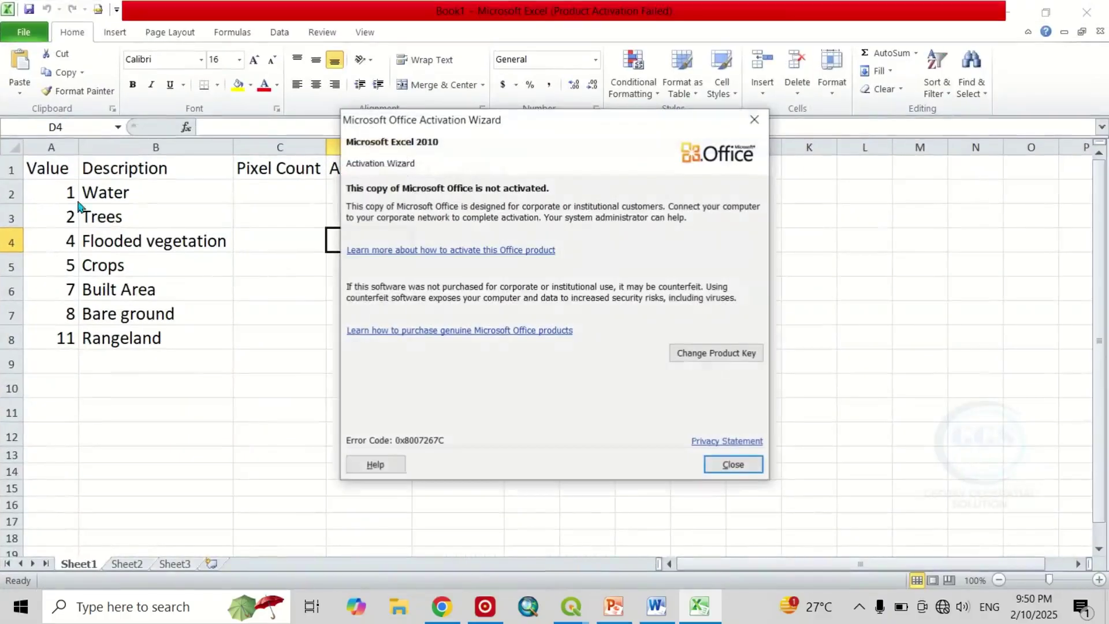
left_click(753, 120)
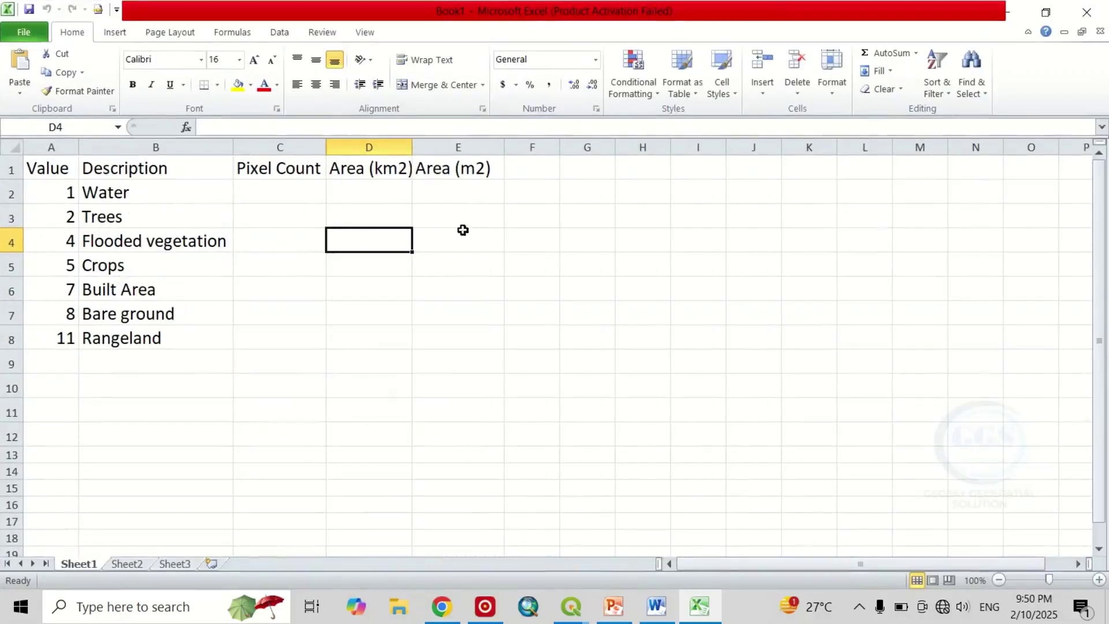
- Paste the copied zonal histogram row with its field headers into Sheet1, starting at cell H1
left_click(654, 172)
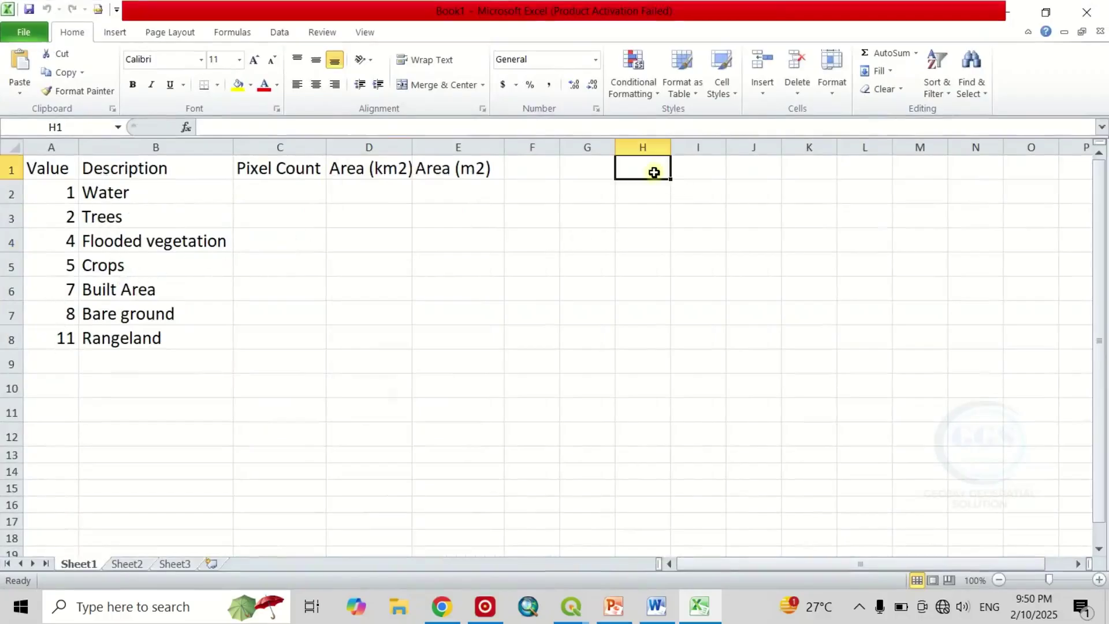
right_click(652, 171)
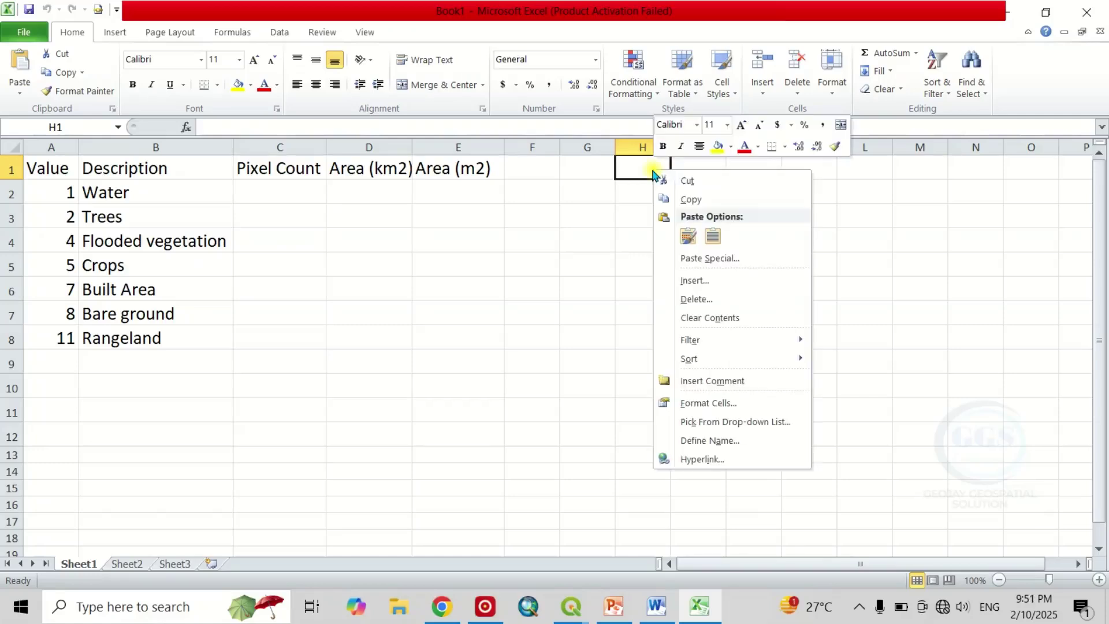
left_click(720, 234)
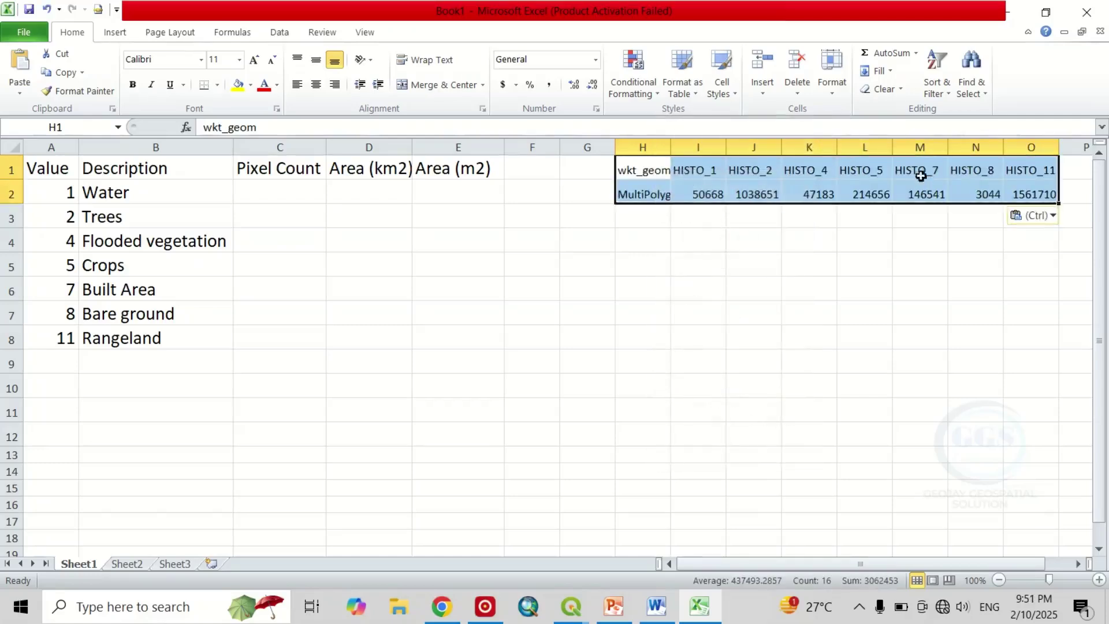
left_click(898, 177)
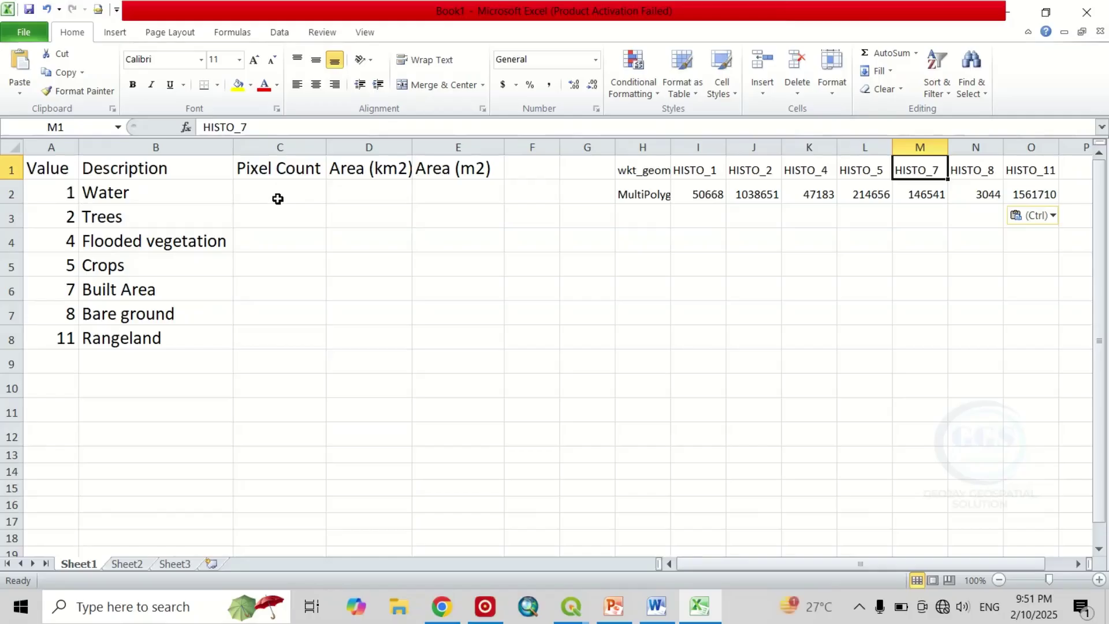
- Copy the pixel counts of all seven HISTO fields, cells I2 to O2, to the clipboard
left_click_drag(696, 195, 919, 195)
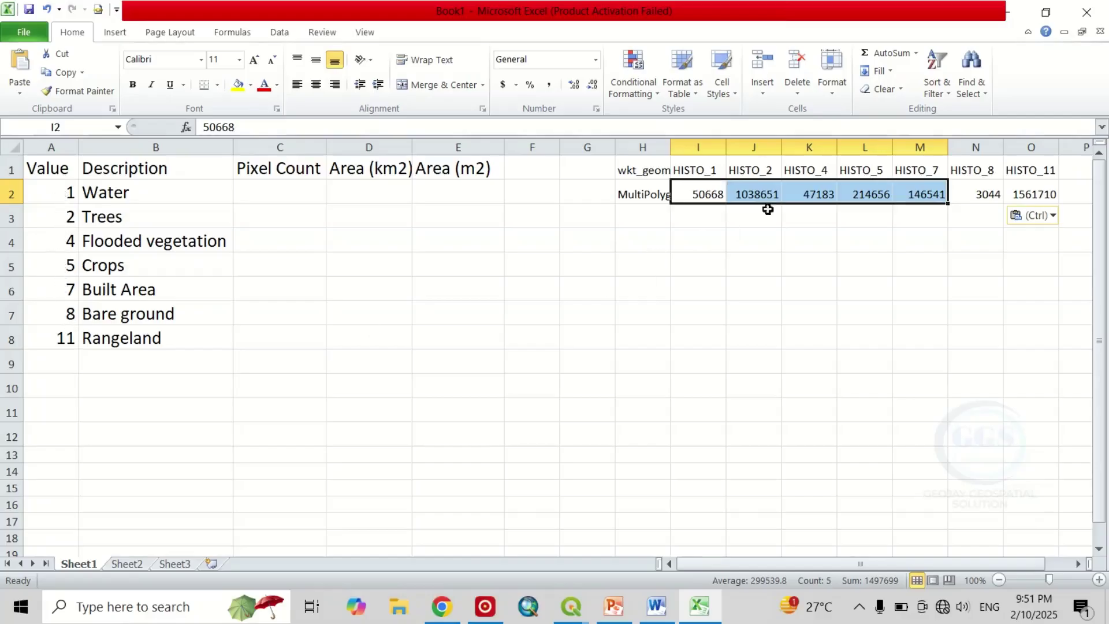
left_click(700, 194)
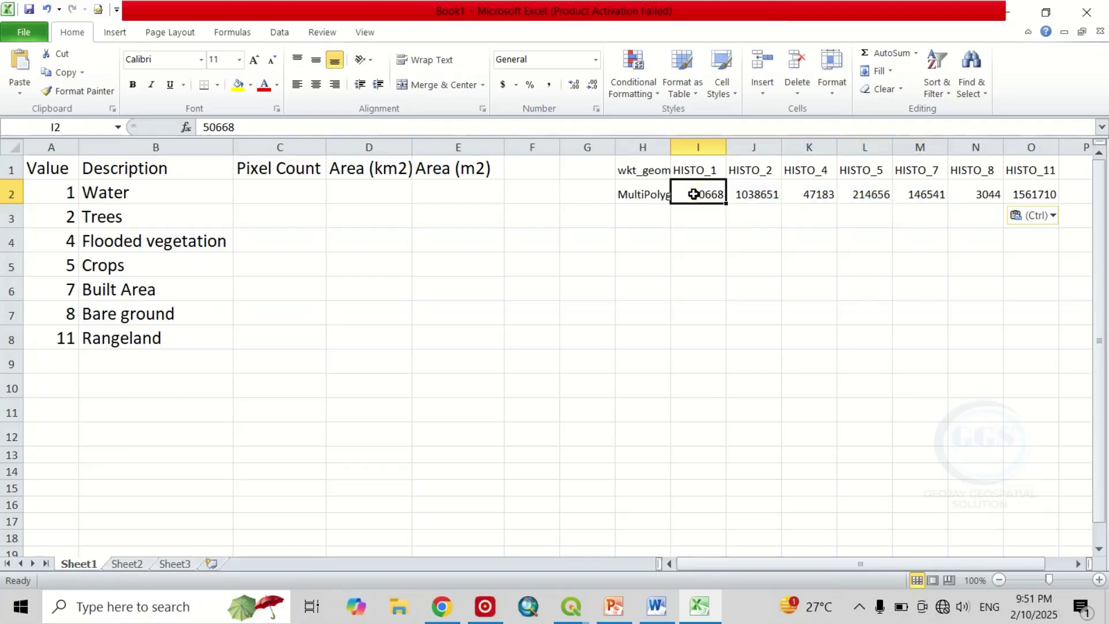
left_click_drag(697, 193, 1013, 190)
right_click(712, 198)
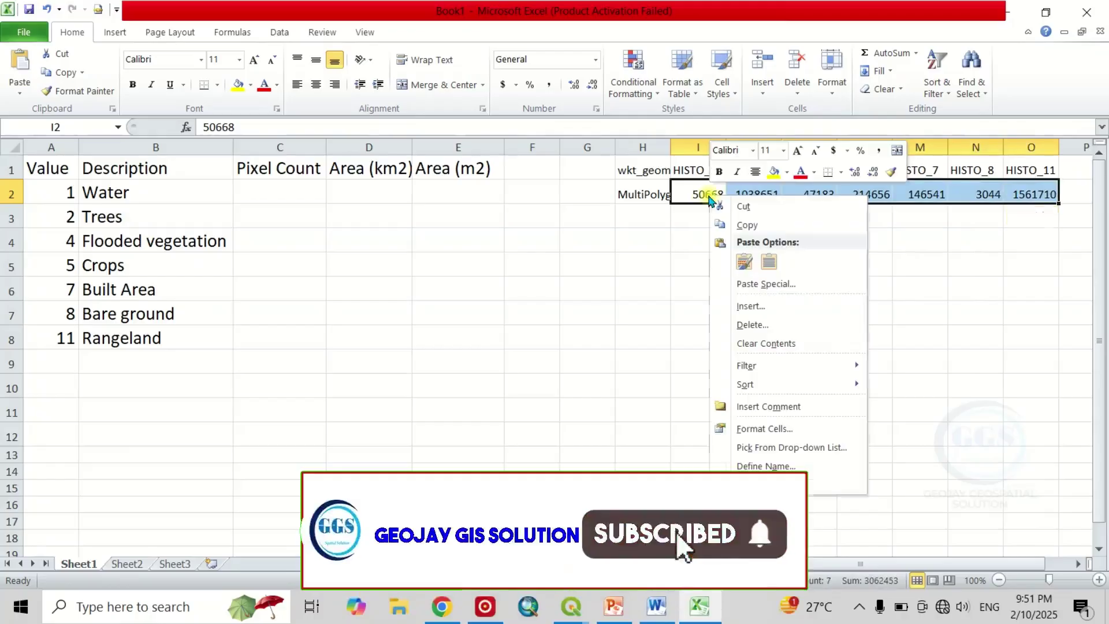
left_click(747, 226)
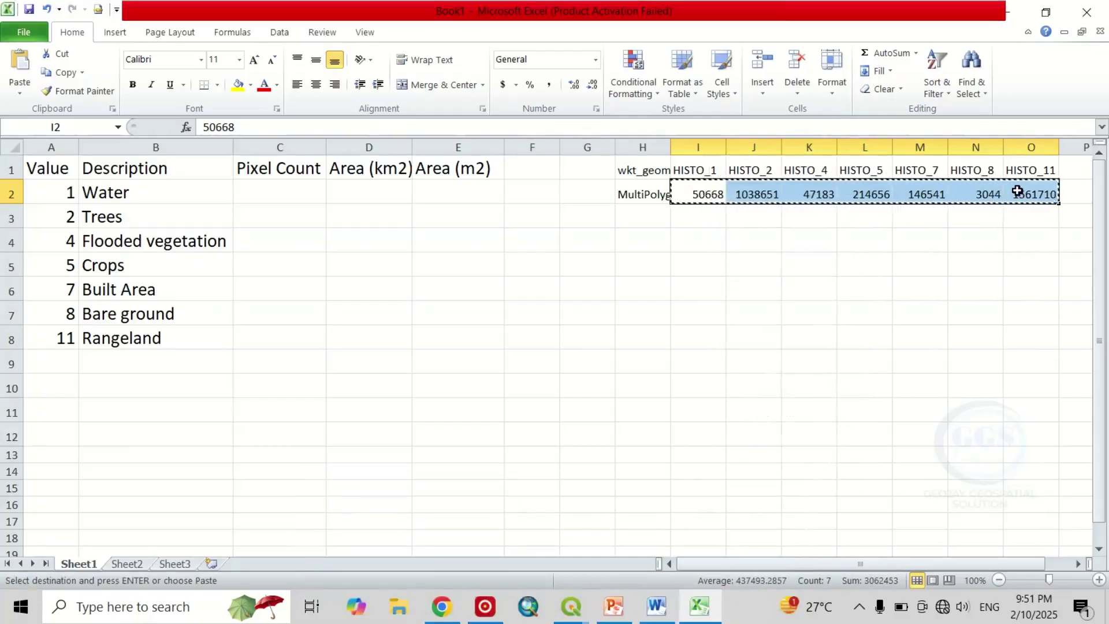
- Paste the copied counts with the Transpose option into the Pixel Count column, starting at cell C2
left_click(273, 191)
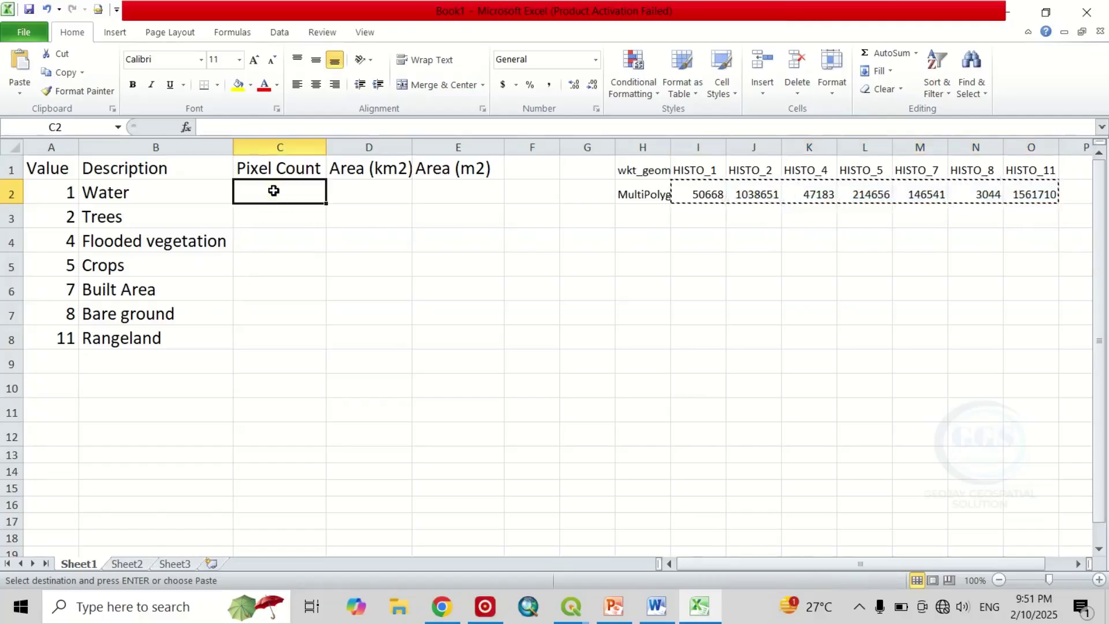
right_click(273, 190)
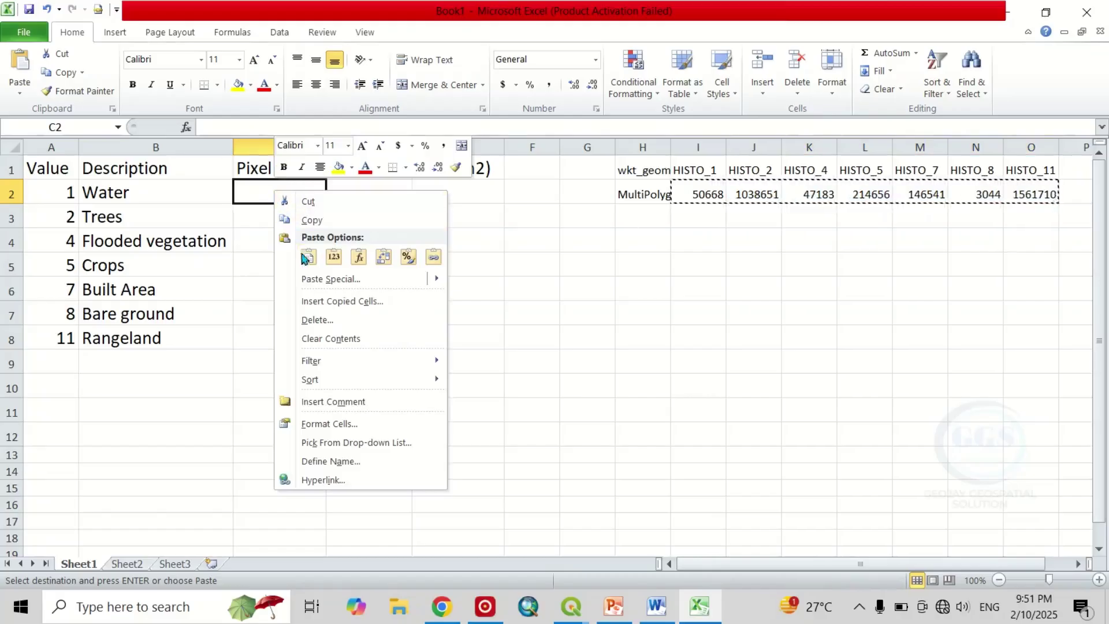
mouse_move(333, 280)
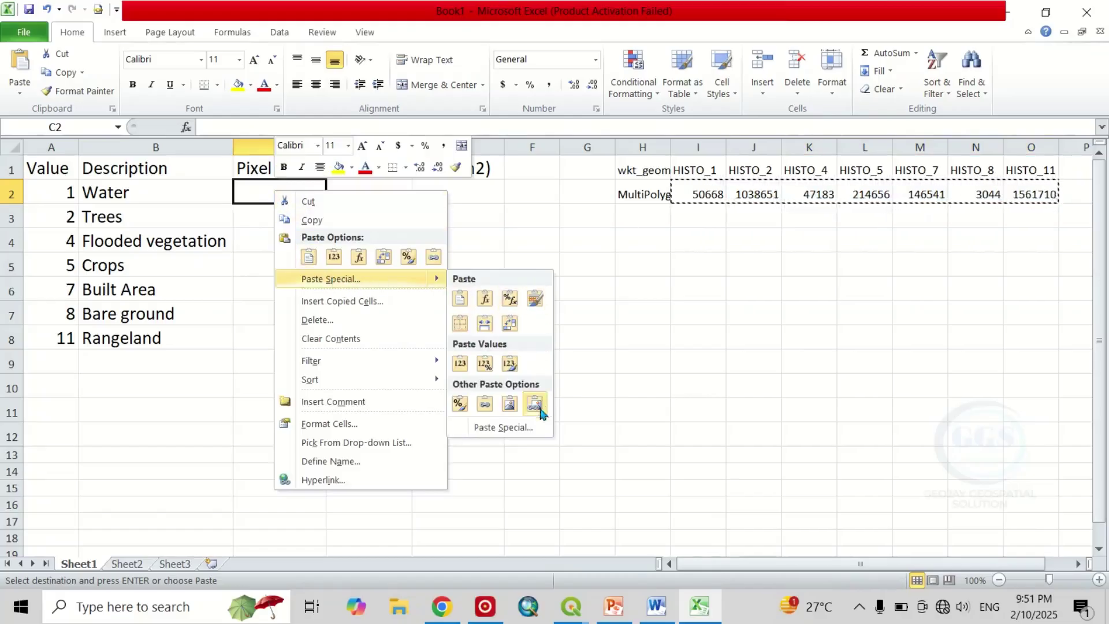
left_click(504, 428)
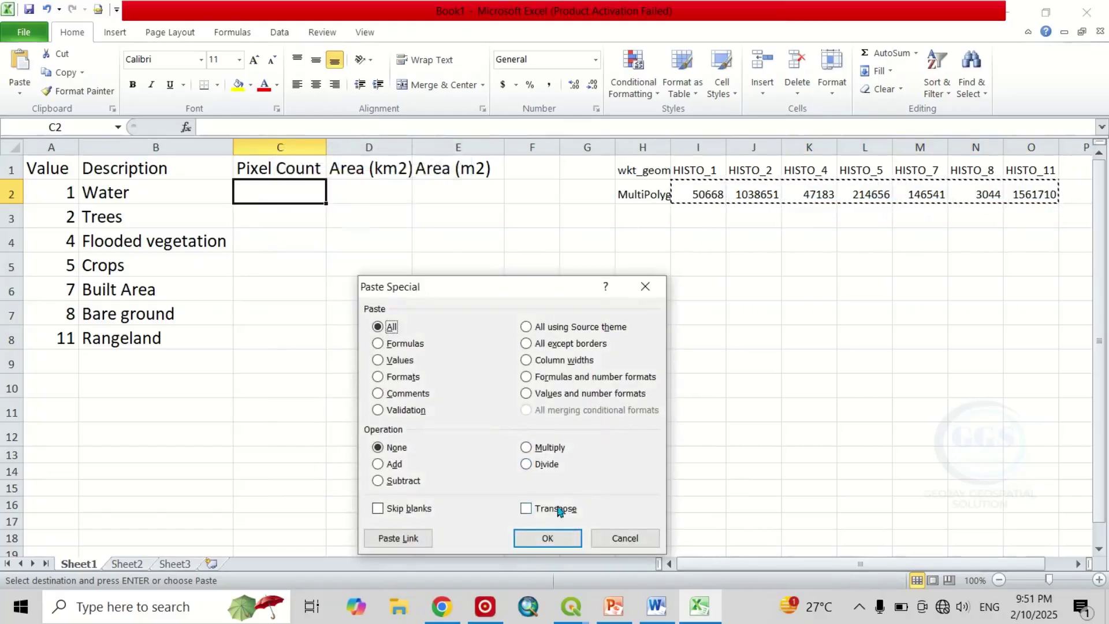
left_click(526, 508)
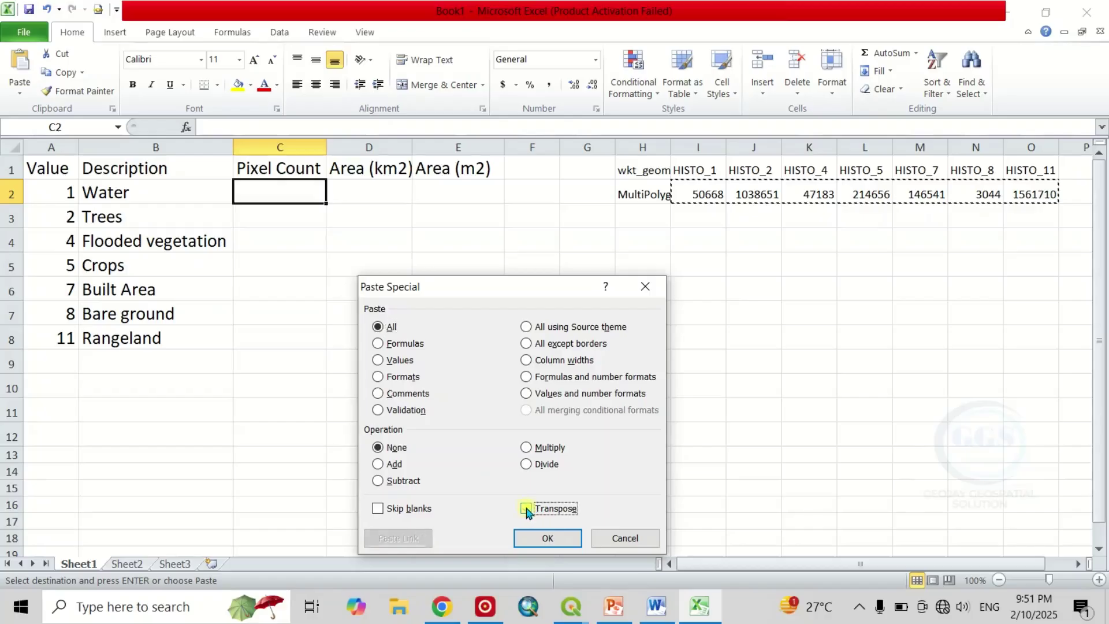
left_click(546, 538)
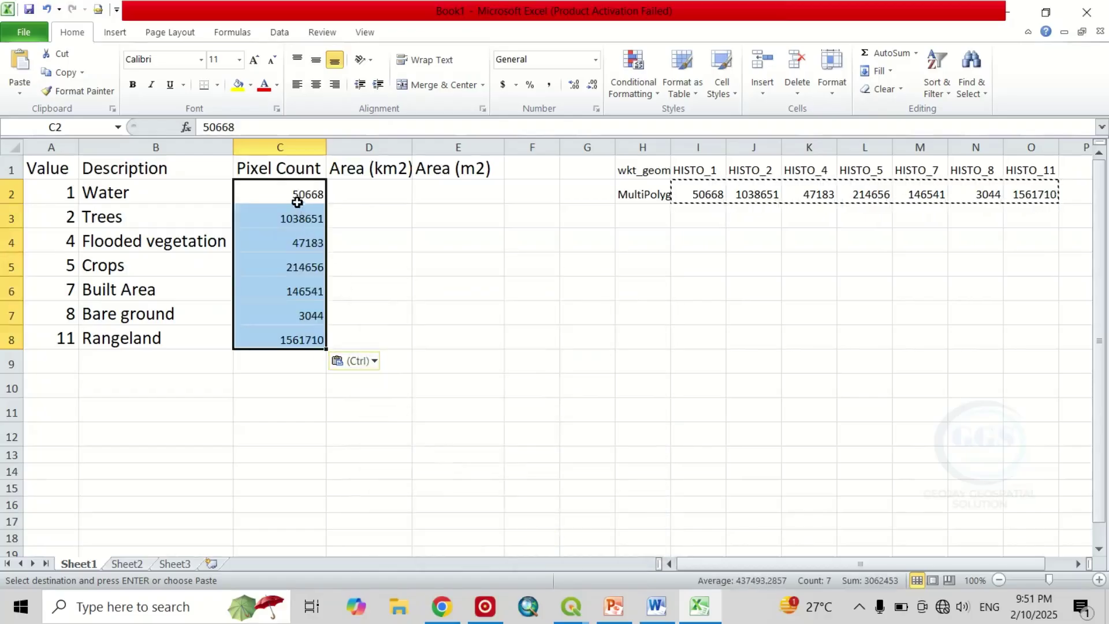
- Select the Water row's Area (km2) cell, check the pixel size in the Word document, and return to the Excel workbook
left_click(290, 191)
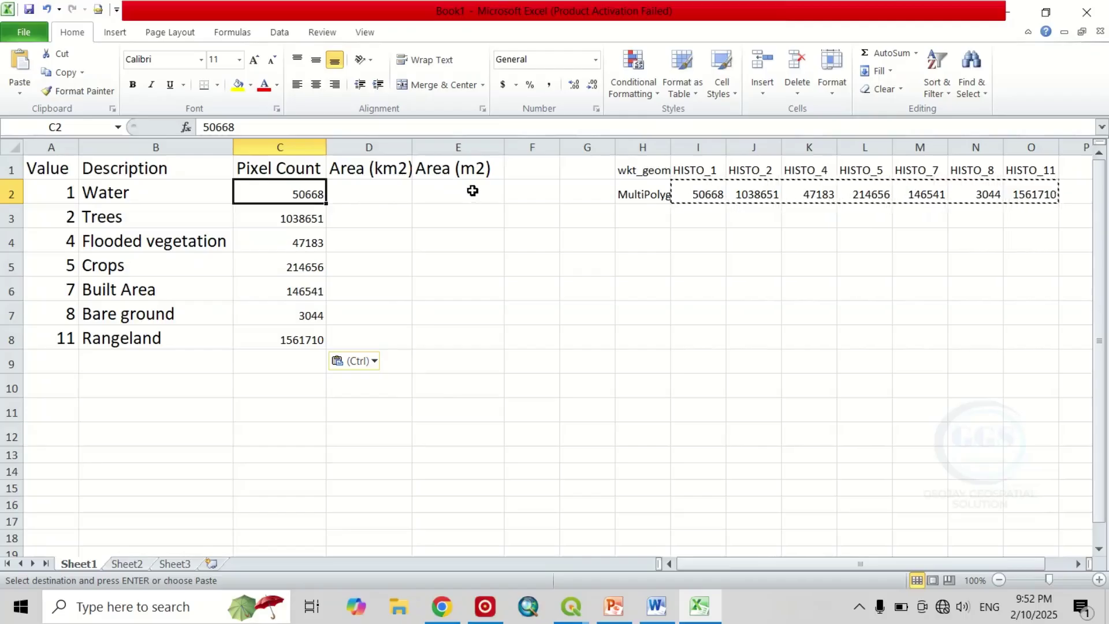
left_click(363, 191)
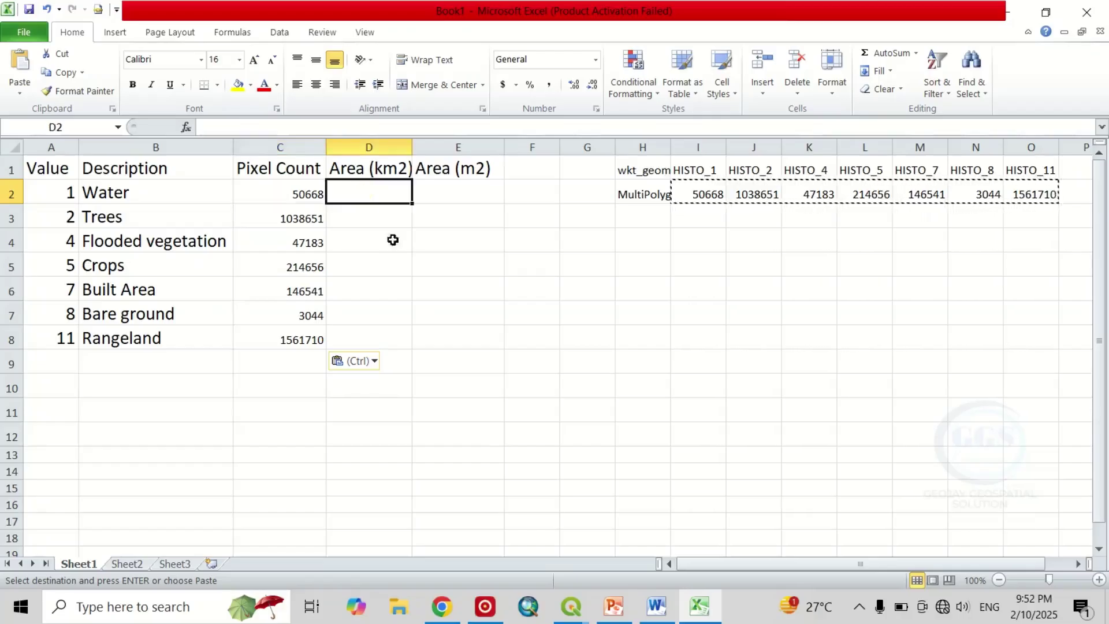
left_click(662, 611)
scroll(497, 339, "up", 3)
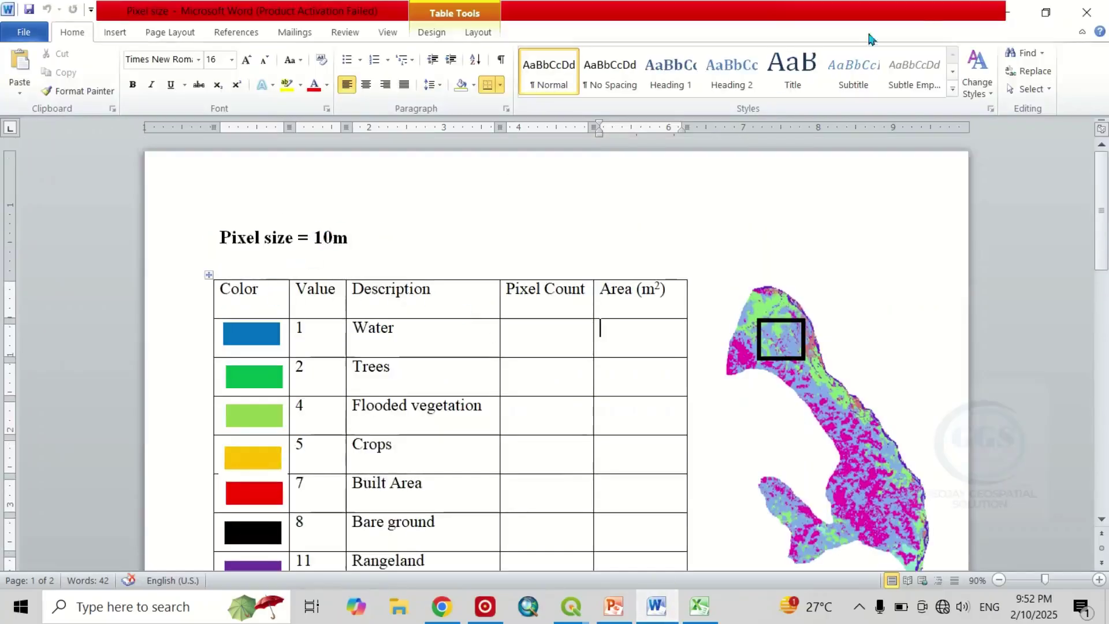
left_click(1007, 13)
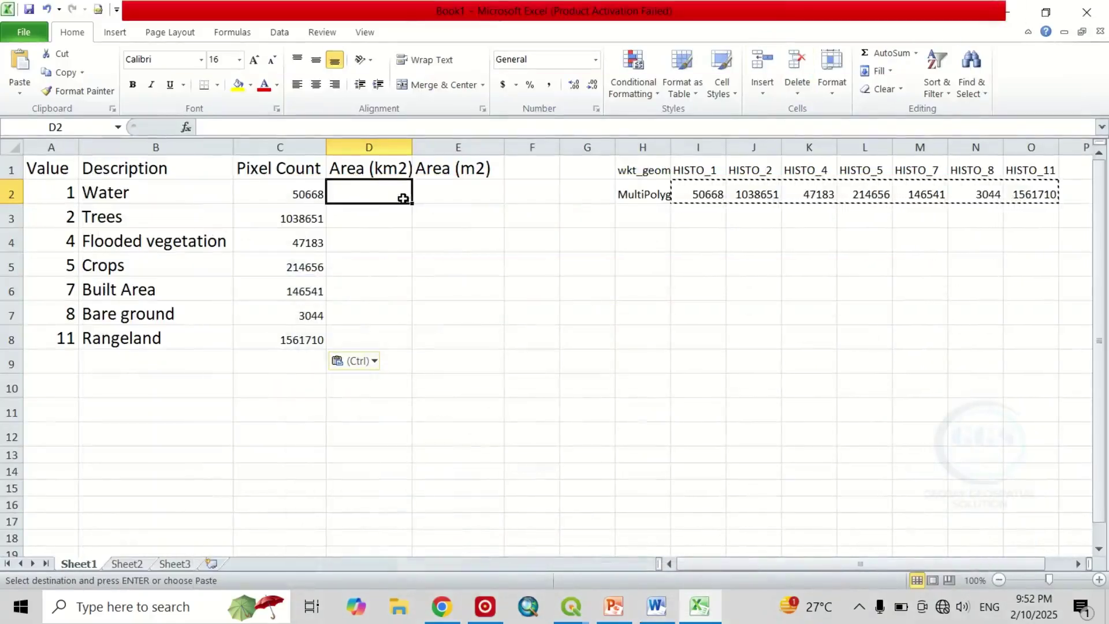
- Enter the formula =(C2*10*10)/1000000 in cell D2 and fill it down the Area (km2) column to the Rangeland row
type("=")
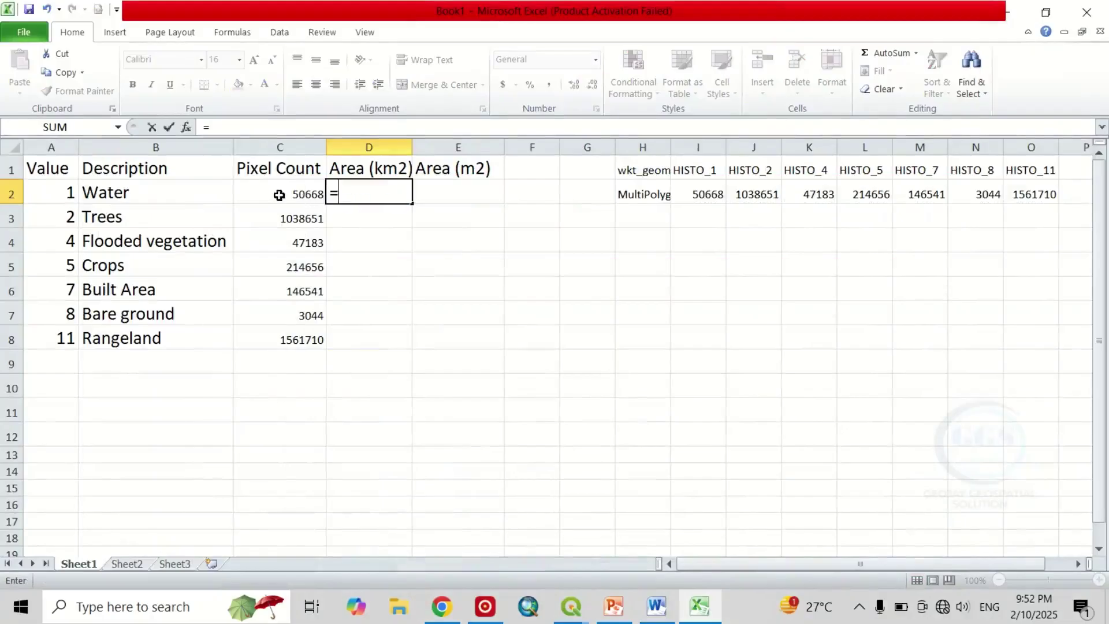
left_click(283, 198)
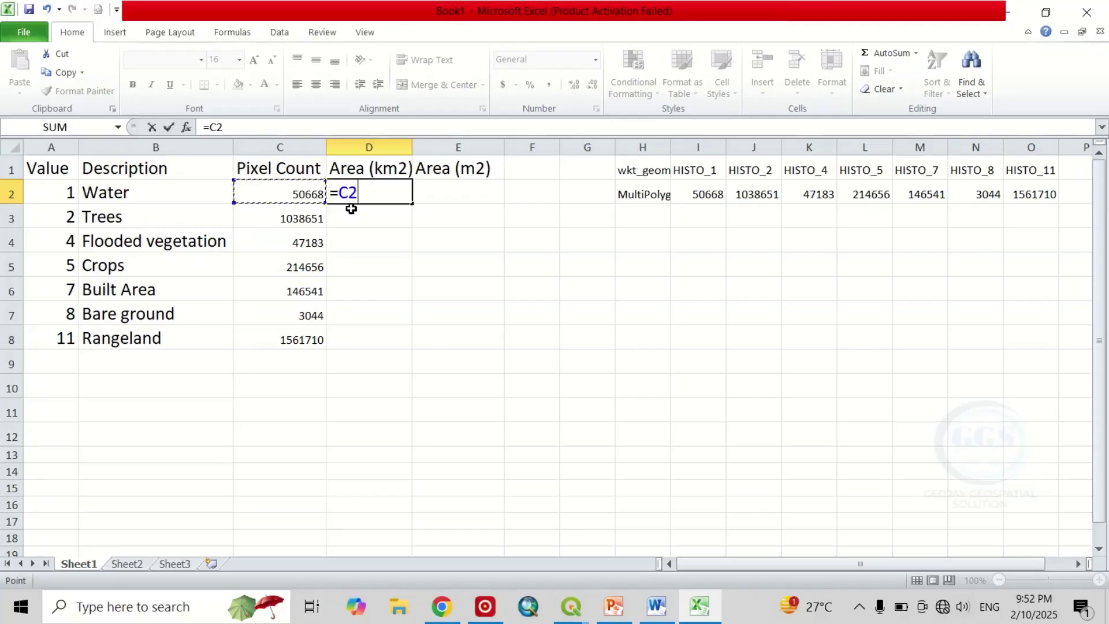
type("*10*10)/")
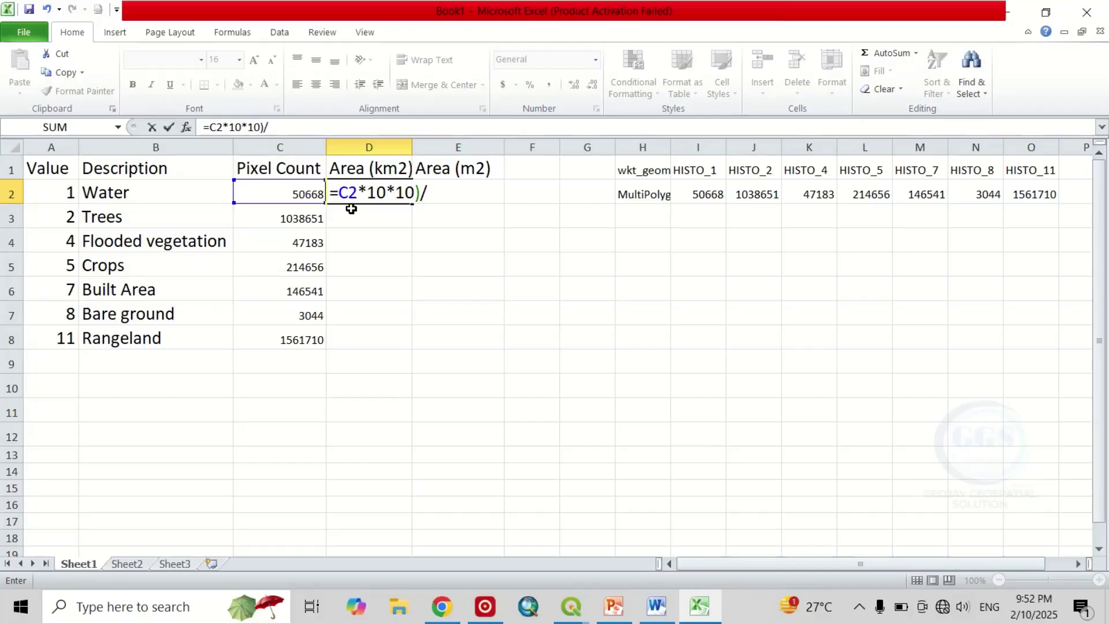
type("1000000")
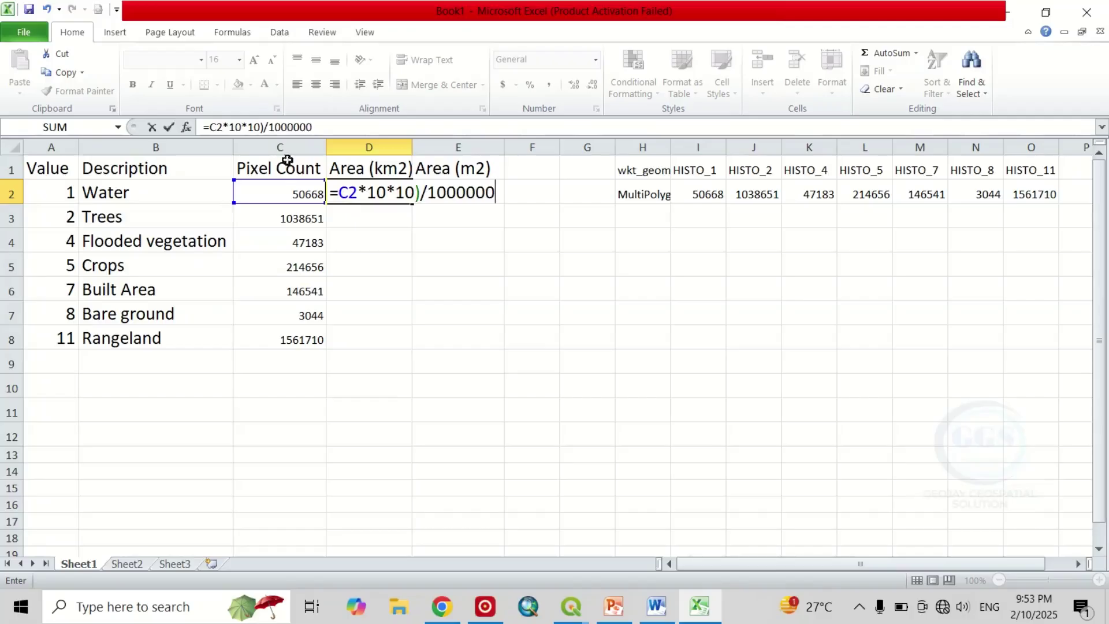
left_click(209, 127)
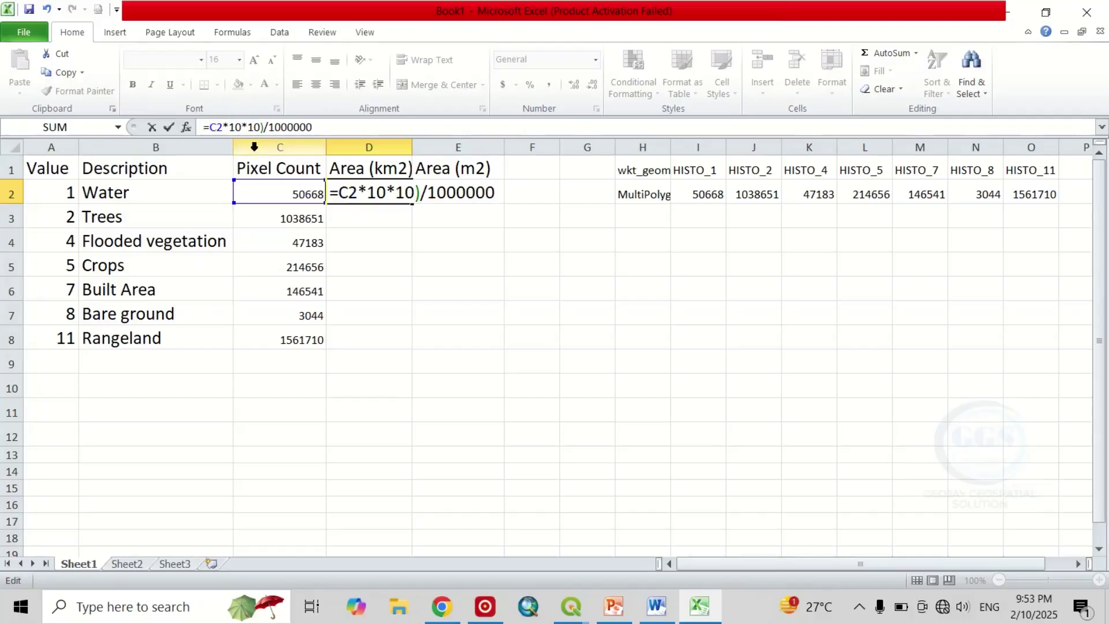
type("(")
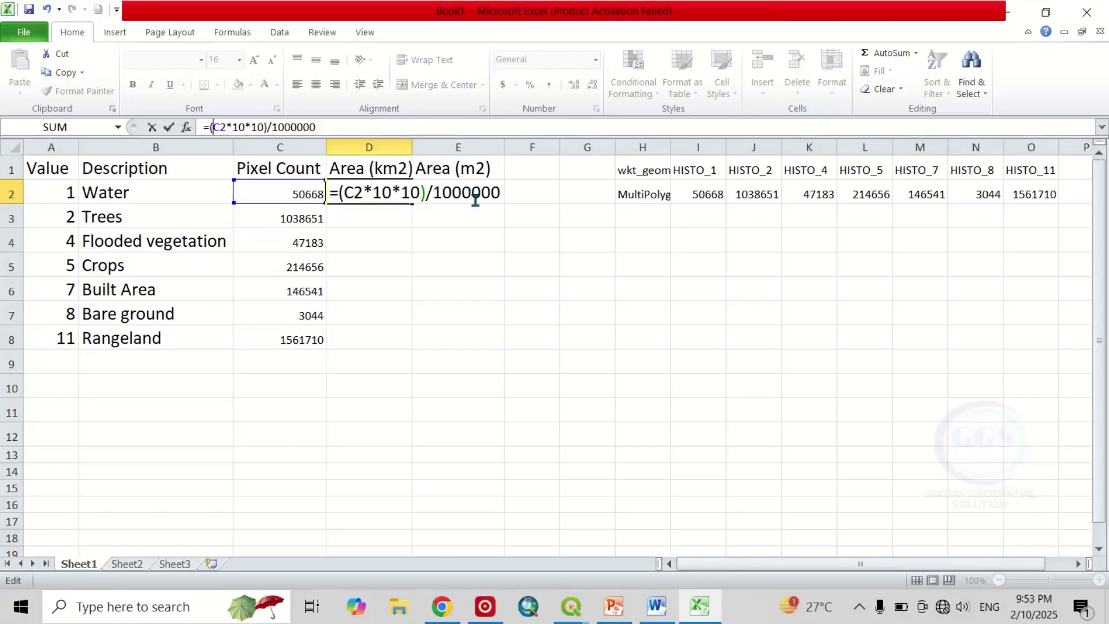
key("Return")
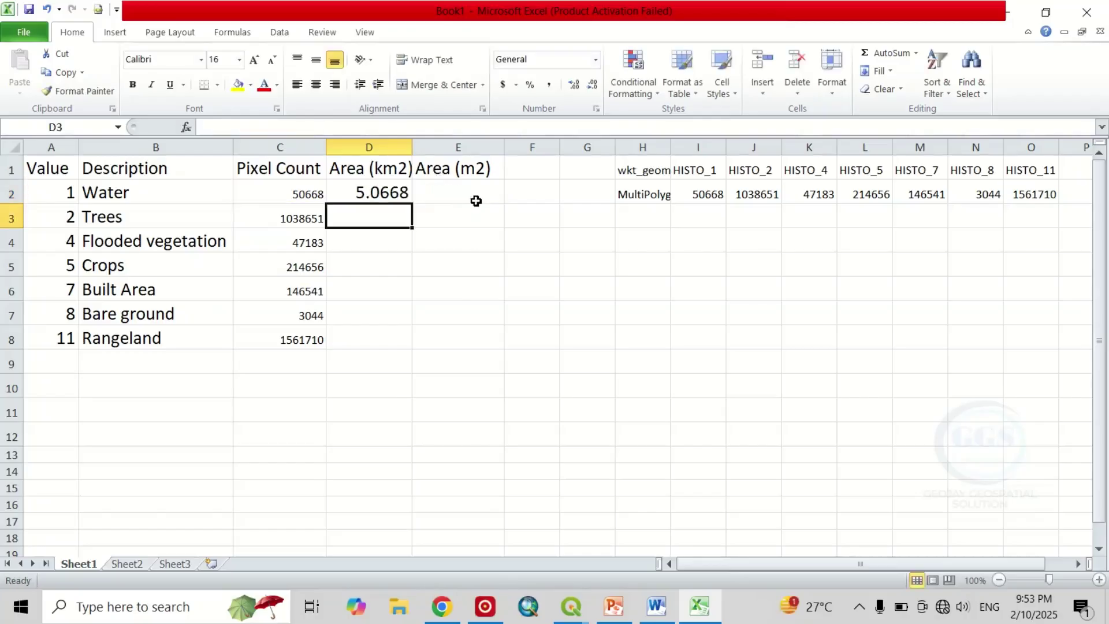
left_click(362, 192)
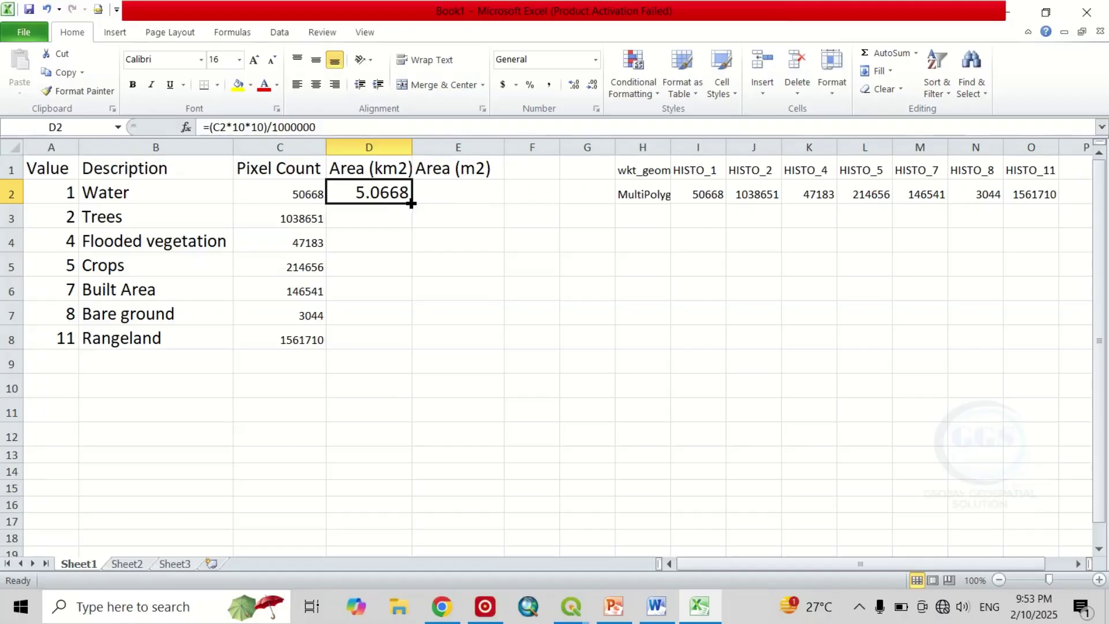
left_click_drag(412, 203, 415, 347)
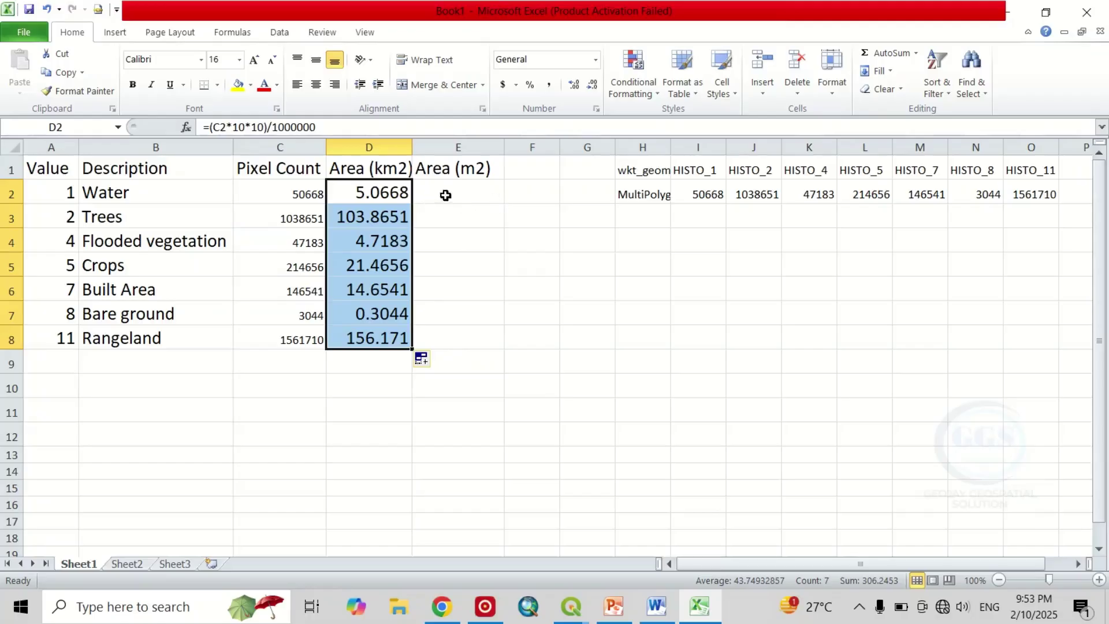
left_click(438, 216)
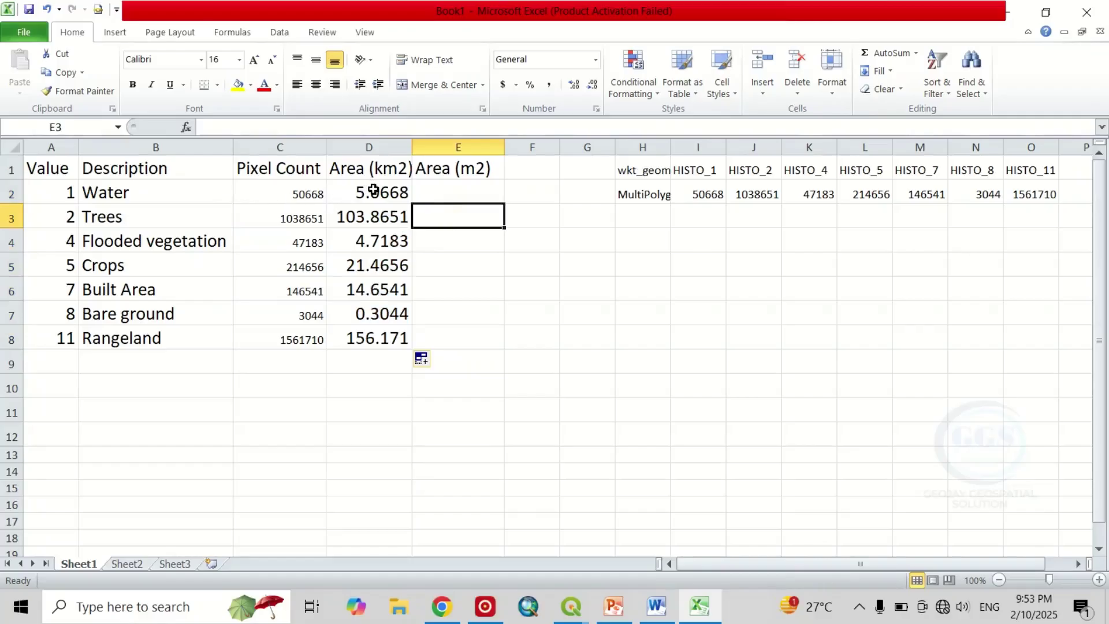
key("Left")
key("Left")
key("Up")
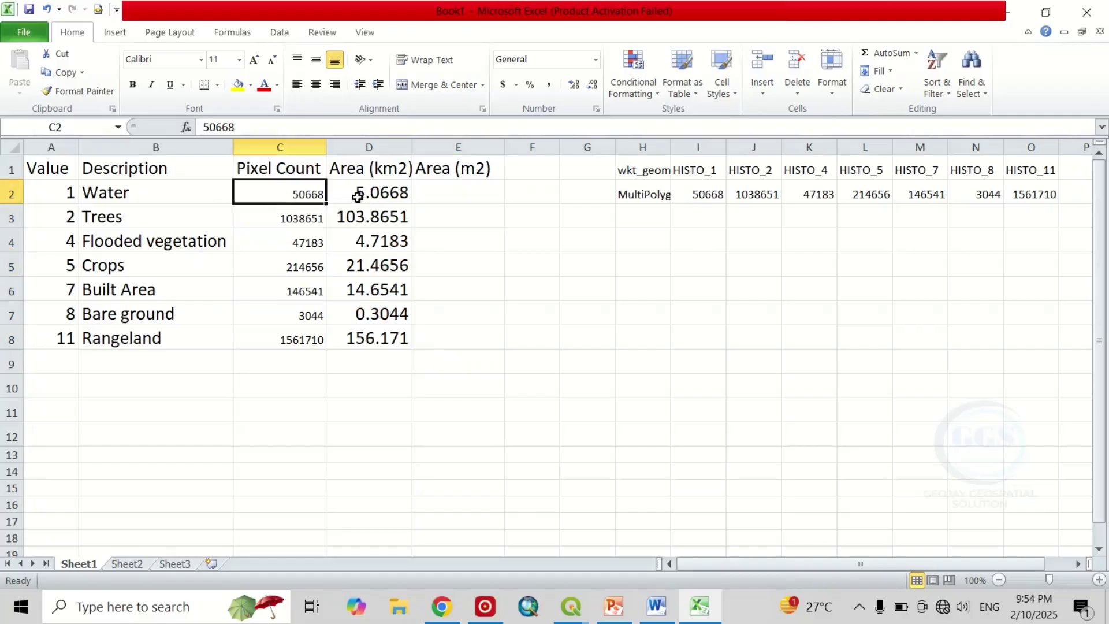
- Add AutoSum totals in row 9 for the Area (km2) column and the Pixel Count column
left_click(374, 193)
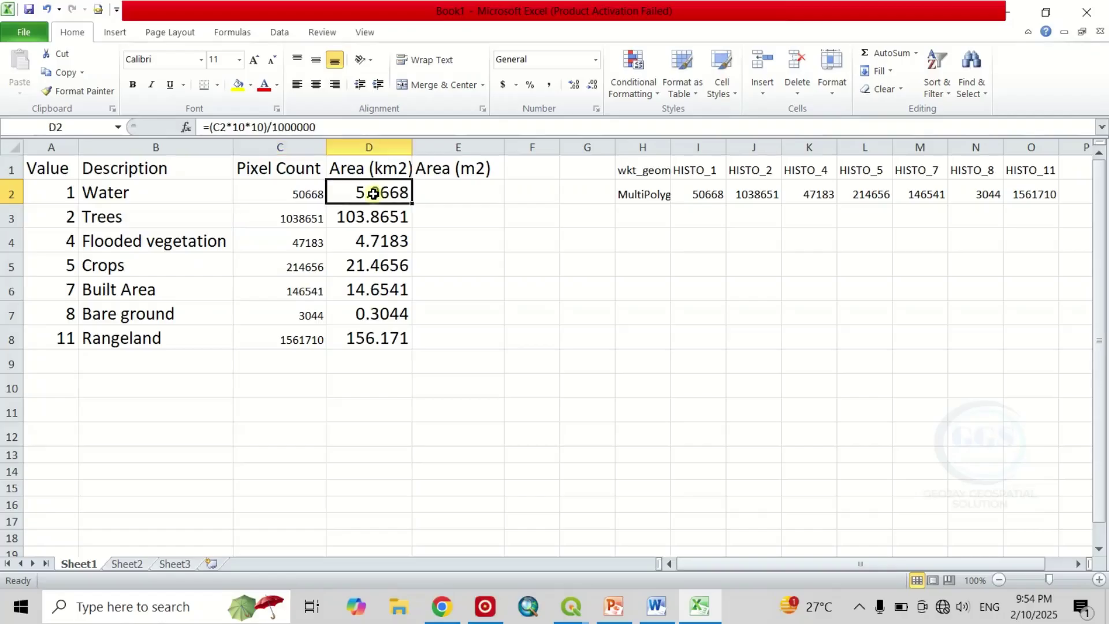
left_click_drag(374, 194, 391, 361)
left_click(893, 53)
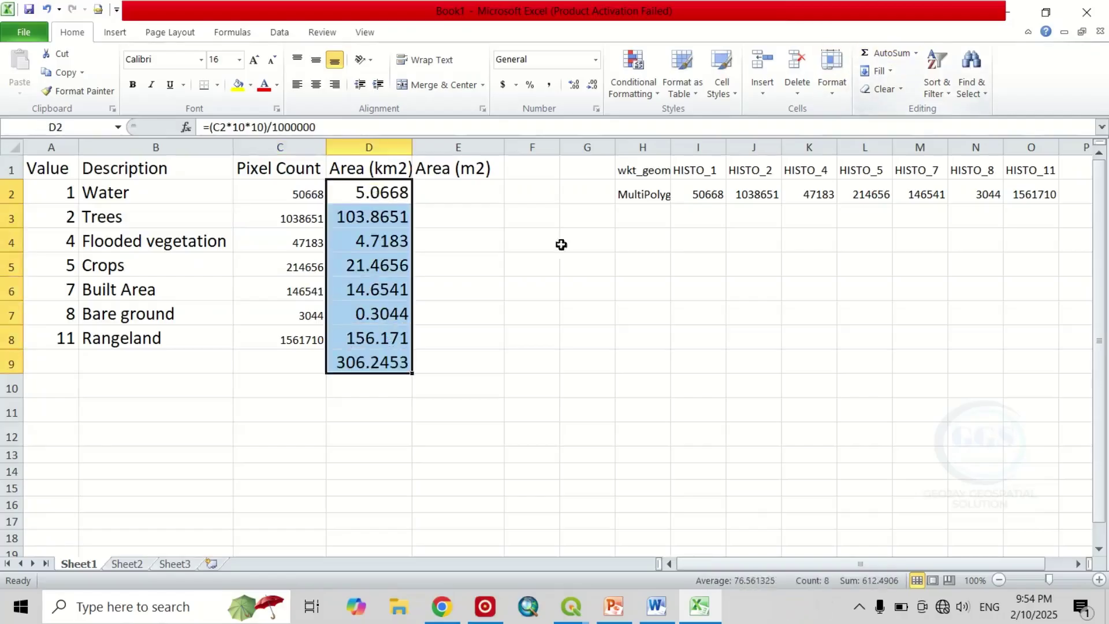
left_click(385, 367)
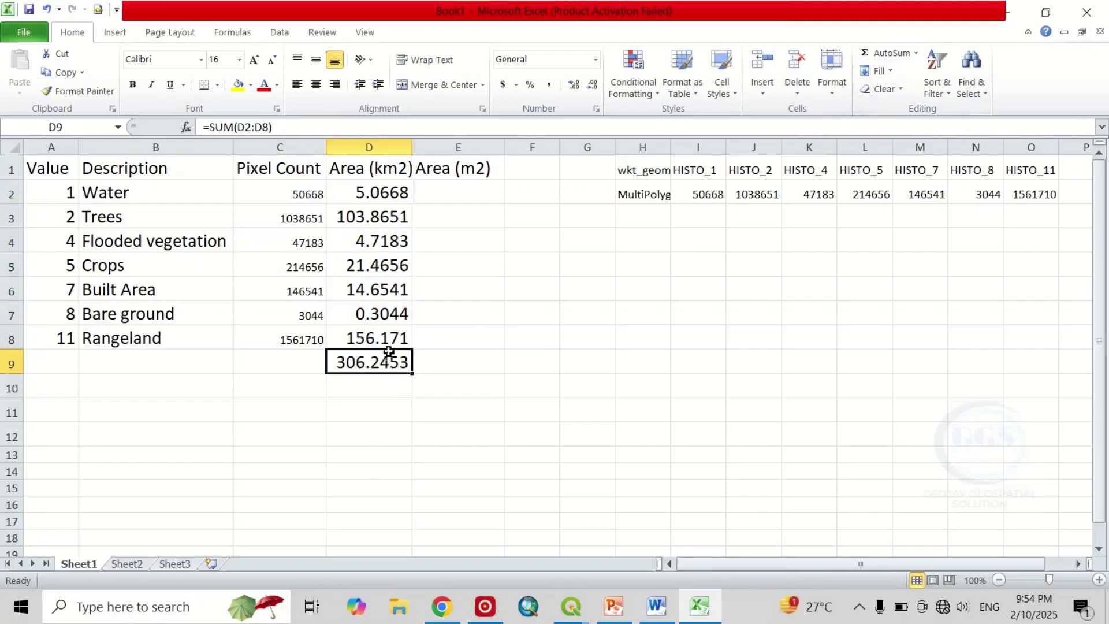
left_click_drag(295, 193, 304, 364)
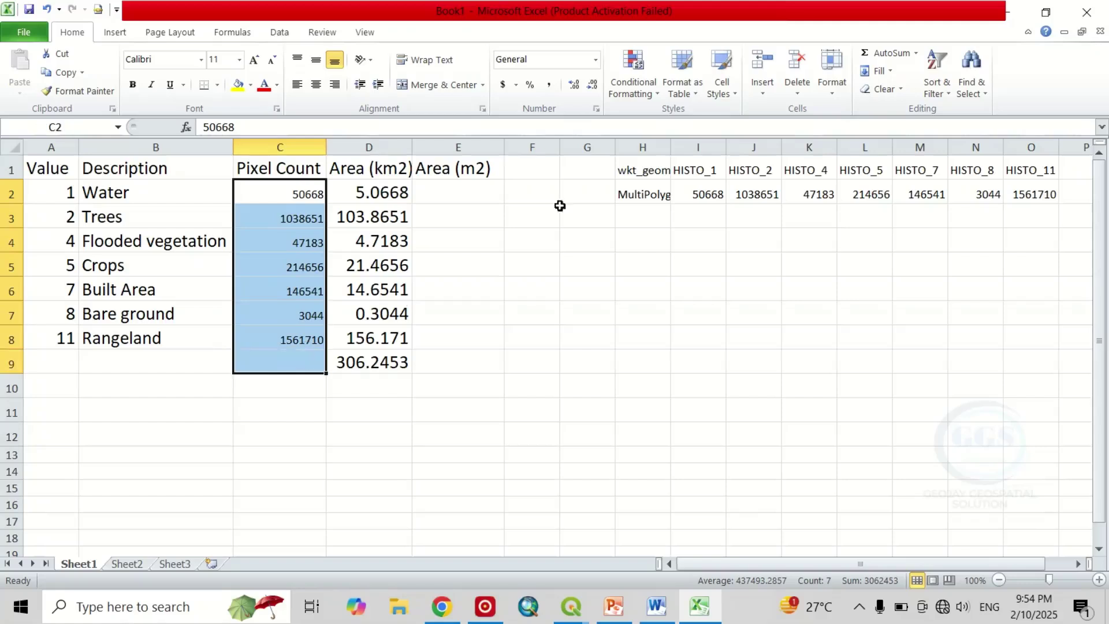
left_click(887, 53)
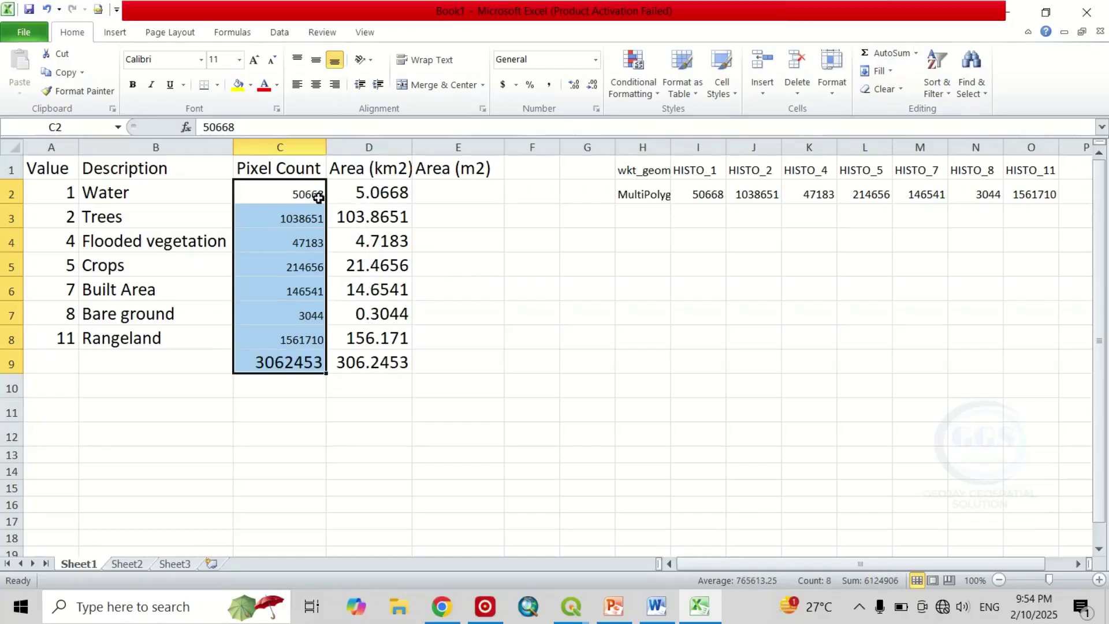
- Copy the Pixel Count and Area (km2) values for Water through Rangeland, cells C2:D8, leaving out the totals row
left_click_drag(301, 191, 376, 336)
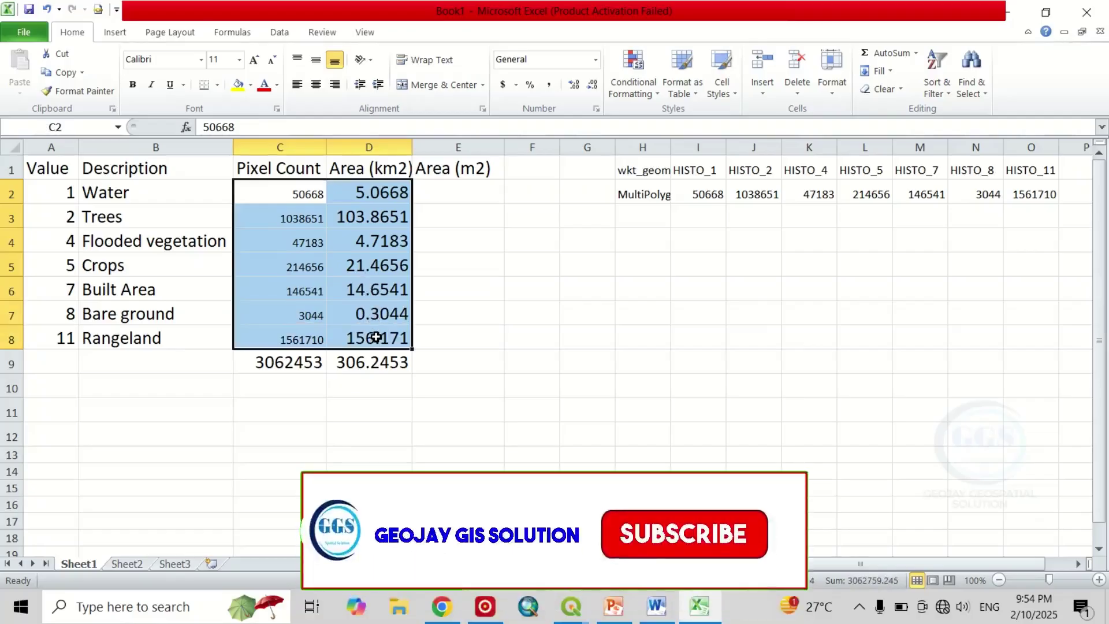
right_click(292, 192)
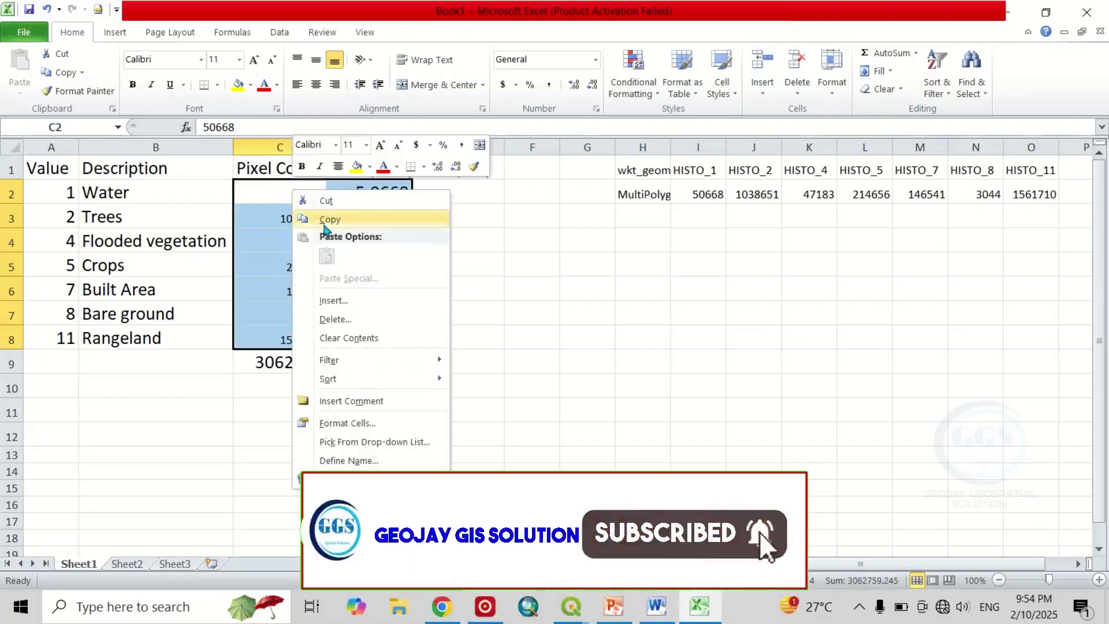
left_click(327, 220)
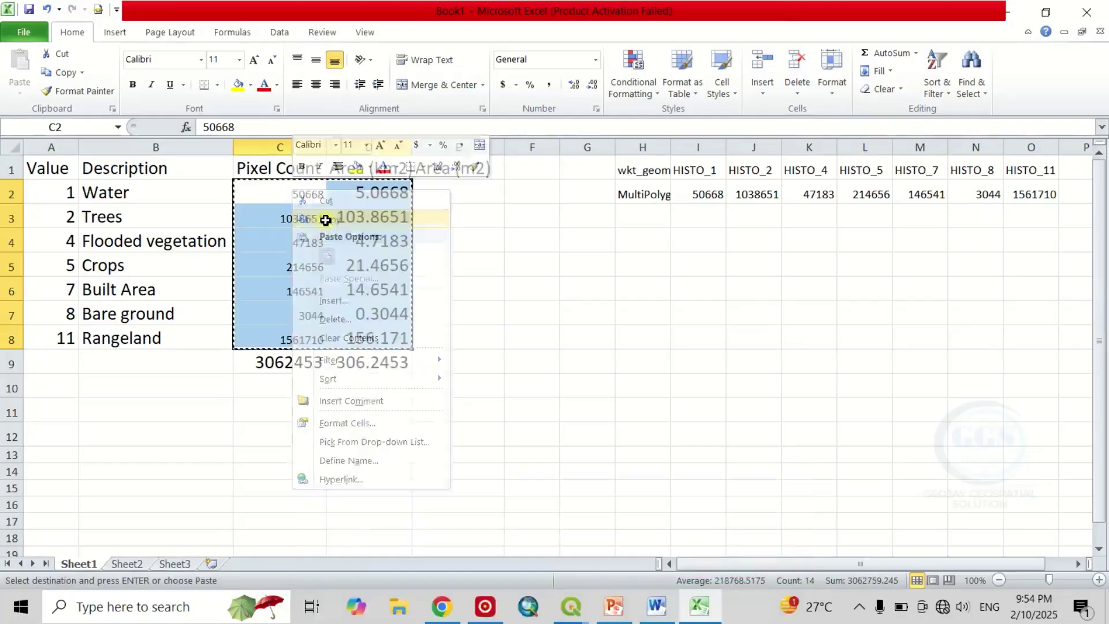
- Switch to the Word document and paste the copied values over the empty Pixel Count and Area cells, starting in the Water row
left_click(658, 607)
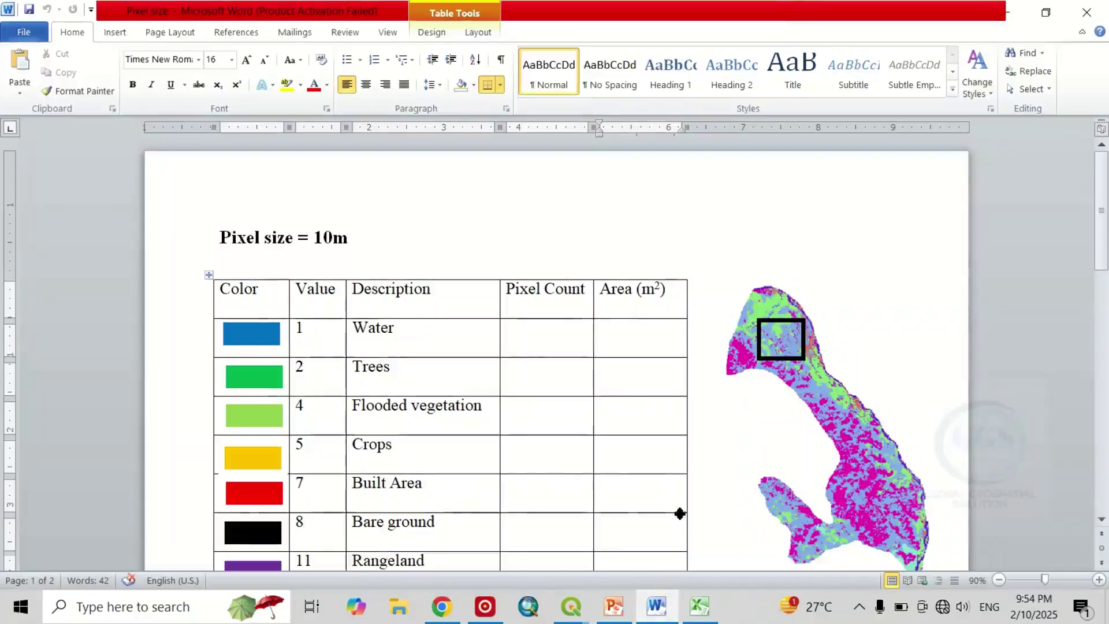
left_click(505, 333)
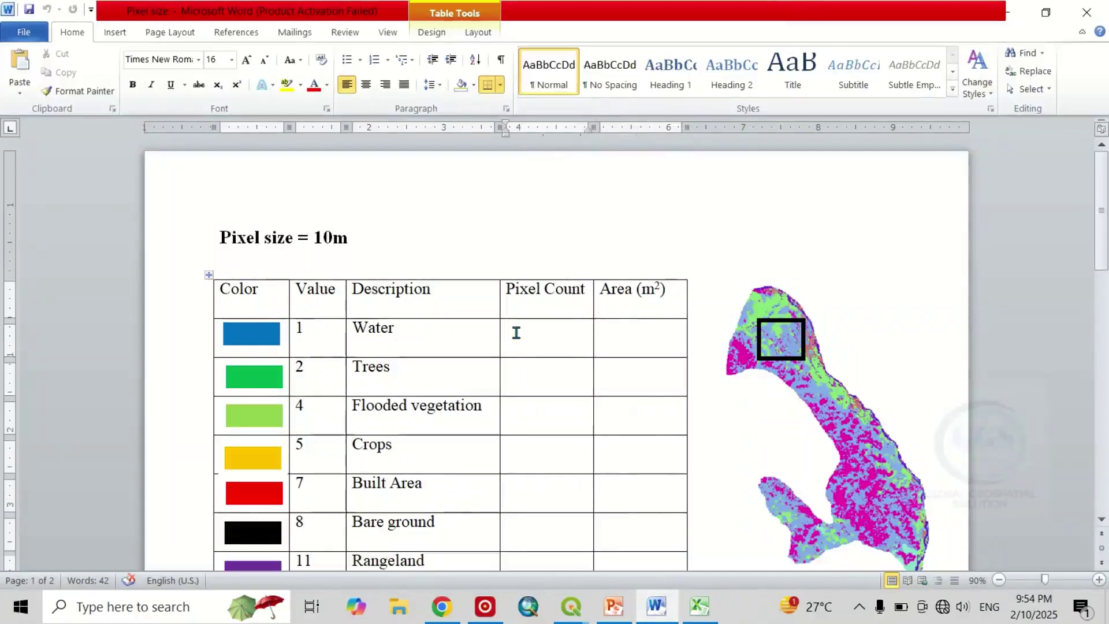
right_click(515, 333)
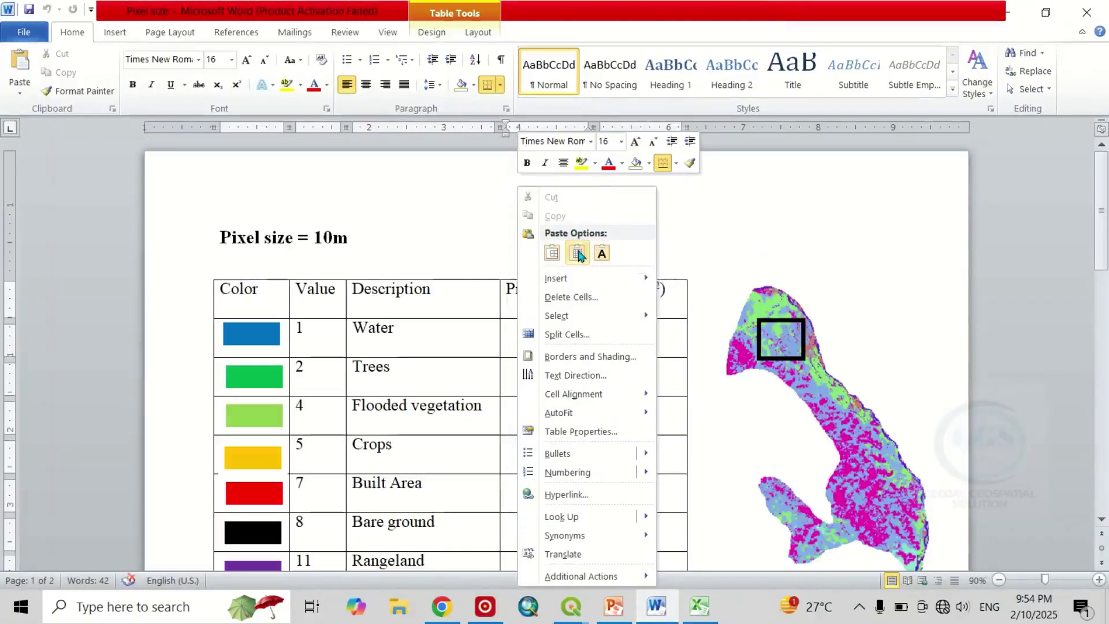
left_click(578, 255)
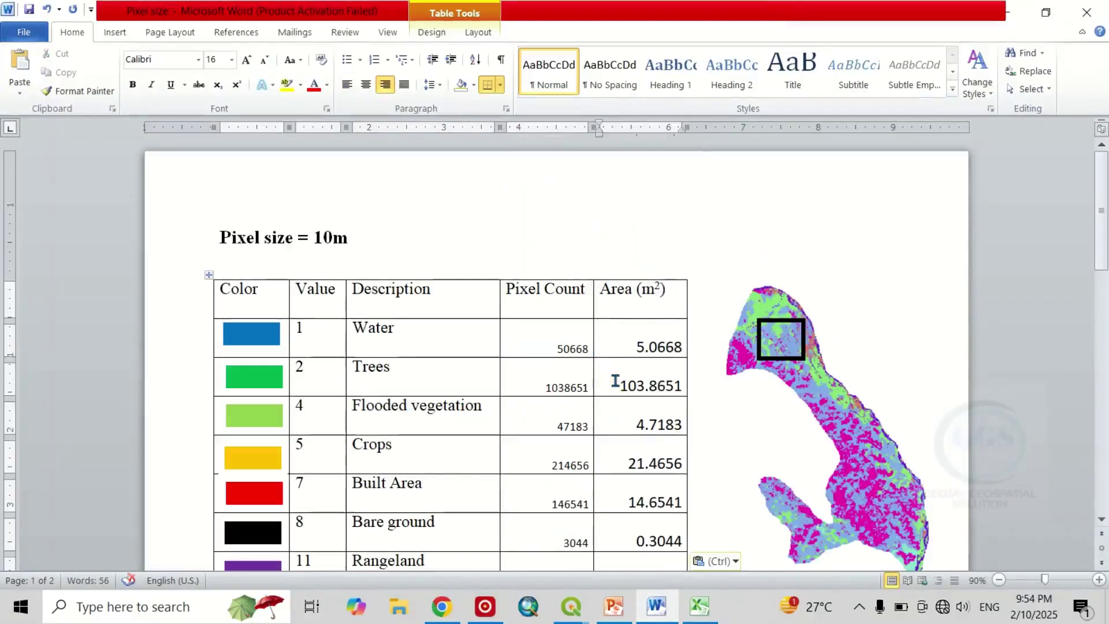
scroll(614, 381, "down", 1)
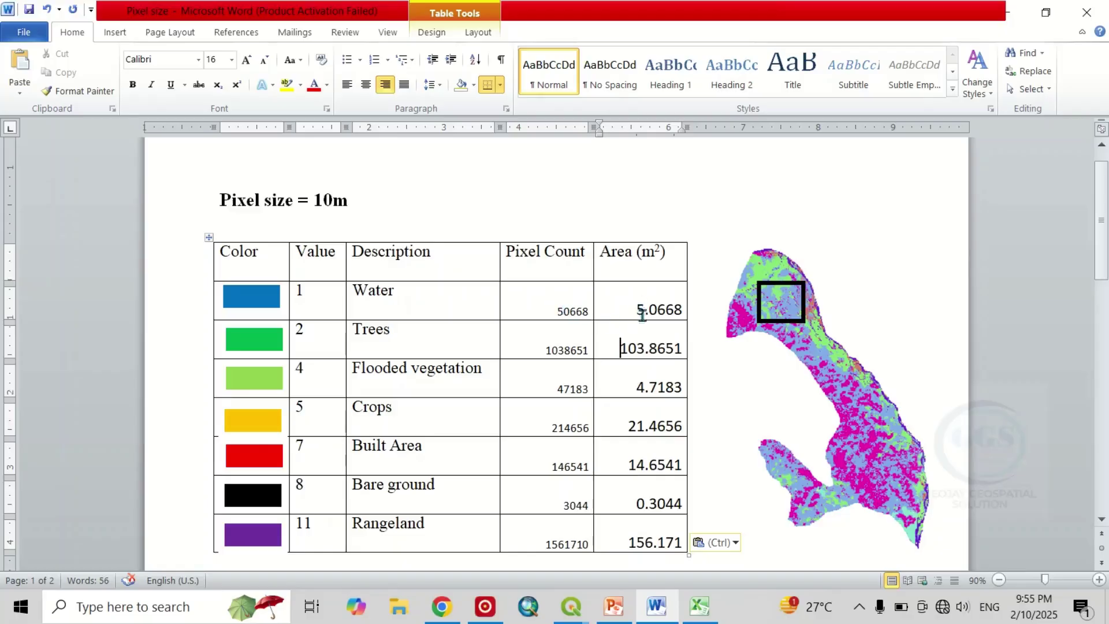
- Switch to the QGIS project to view the 2024_LULC map with the buffer, and go to the PowerPoint title slide
mouse_move(571, 606)
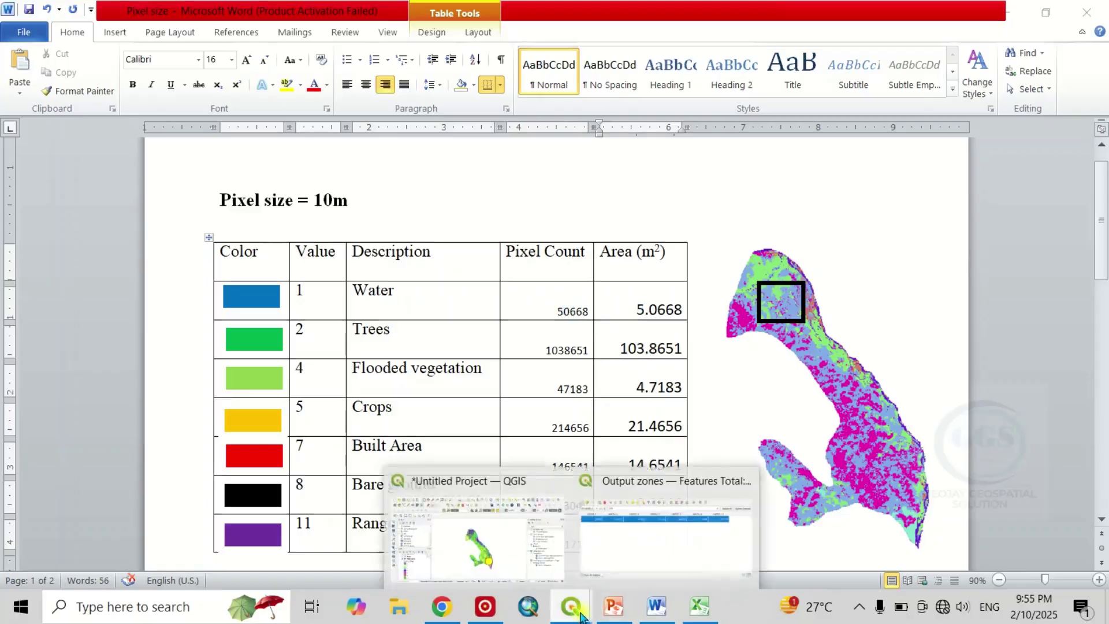
left_click(516, 548)
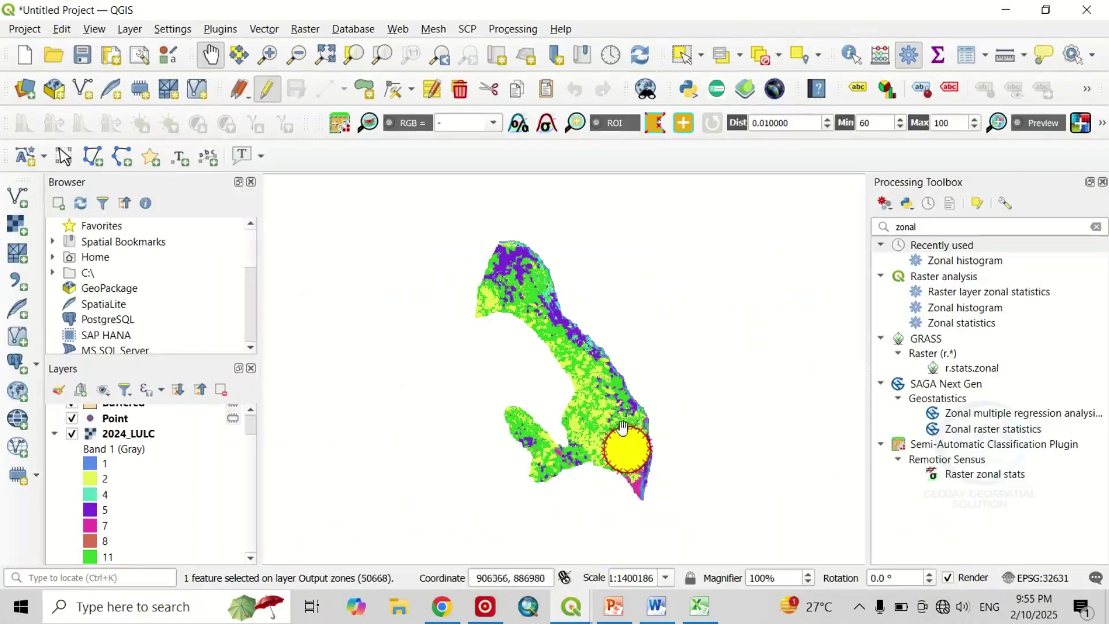
left_click(613, 607)
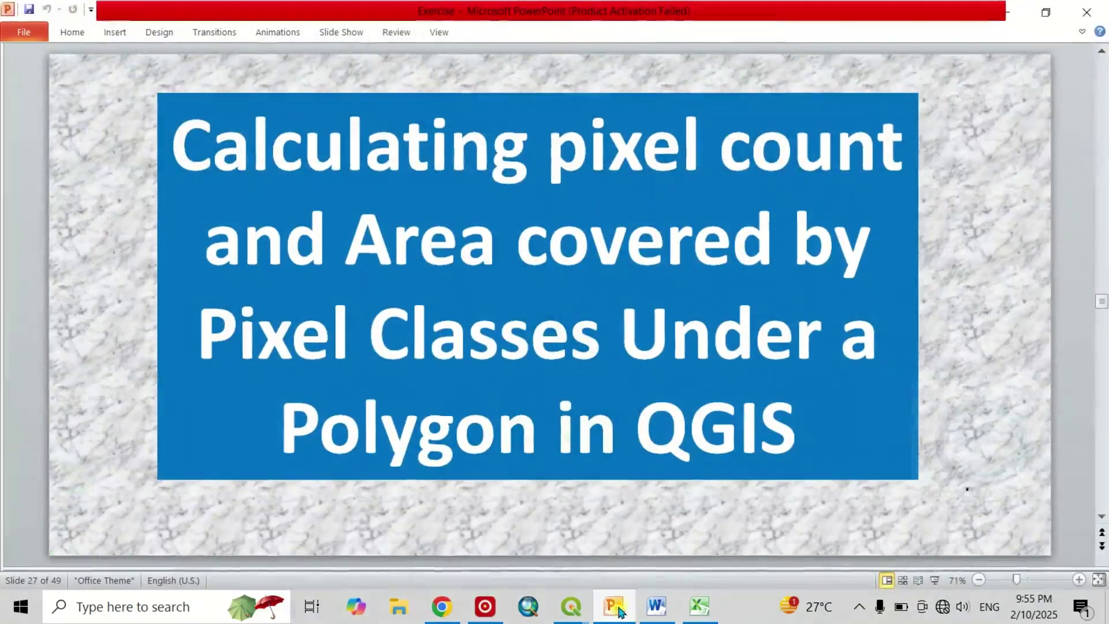